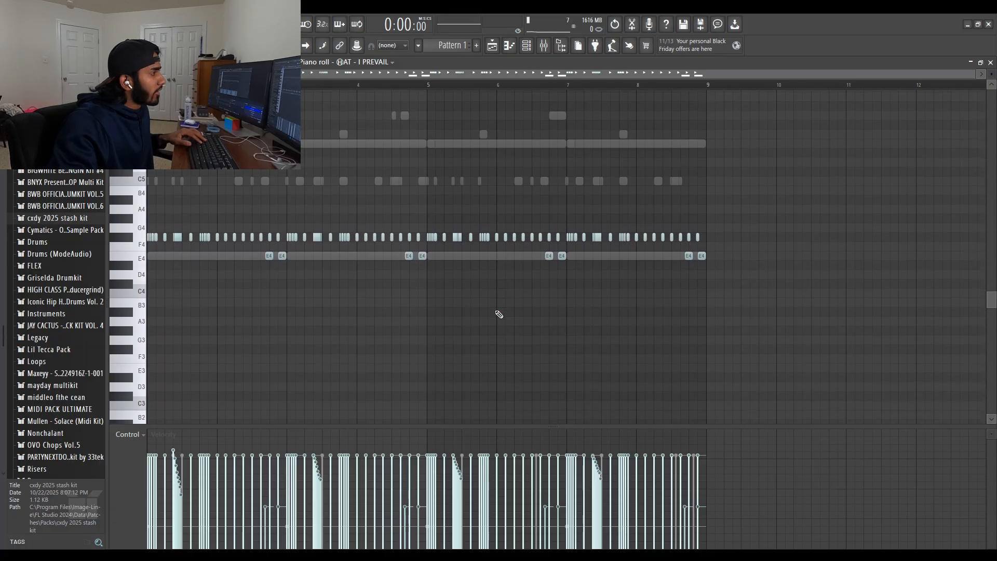
Step: Clear all hi-hat notes in the piano roll and place five short E4 notes across bar 1
key("ctrl+a")
key("Delete")
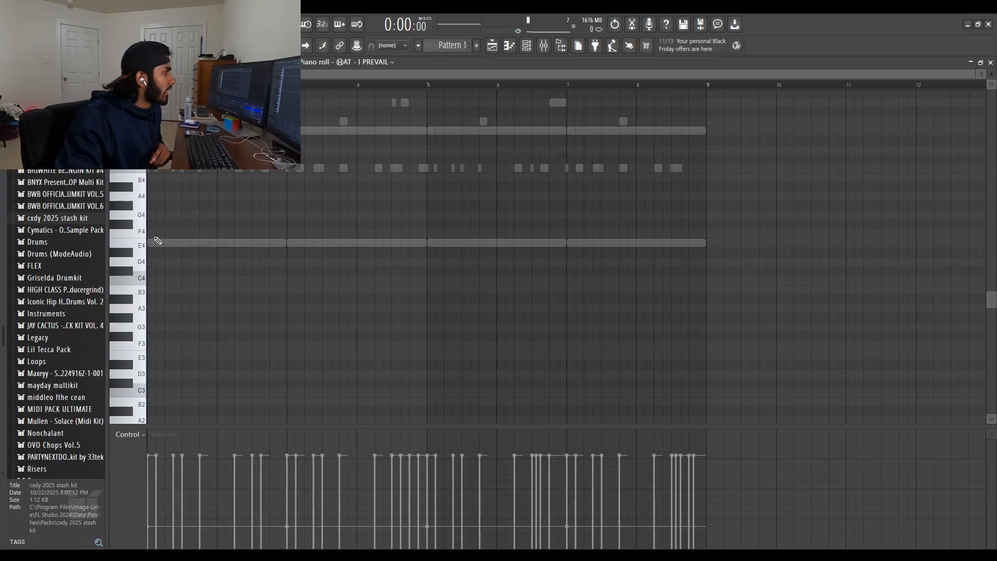
left_click(155, 243)
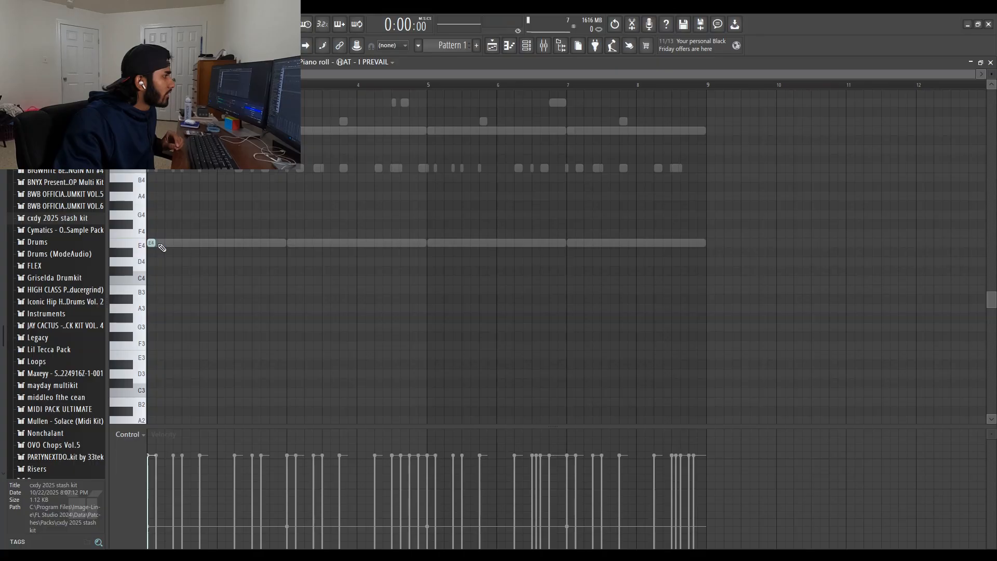
left_click(160, 243)
left_click(169, 243)
left_click(177, 243)
left_click(186, 243)
left_click(192, 244)
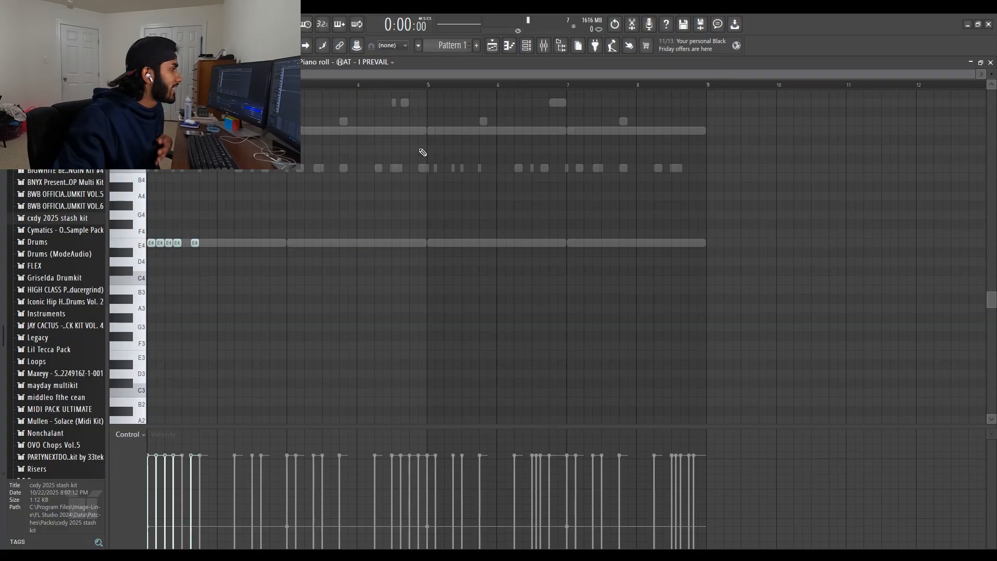
Step: Delete the E4 hi-hat notes and try a single F4 note near the start of bar 1
key("ctrl+a")
key("Delete")
scroll(59, 230, "up", 4)
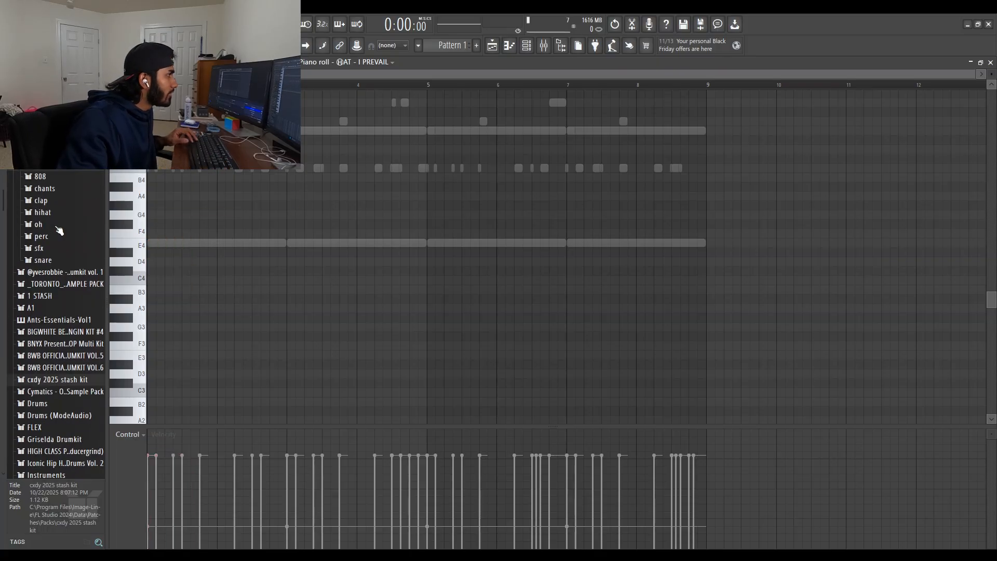
scroll(59, 230, "up", 1)
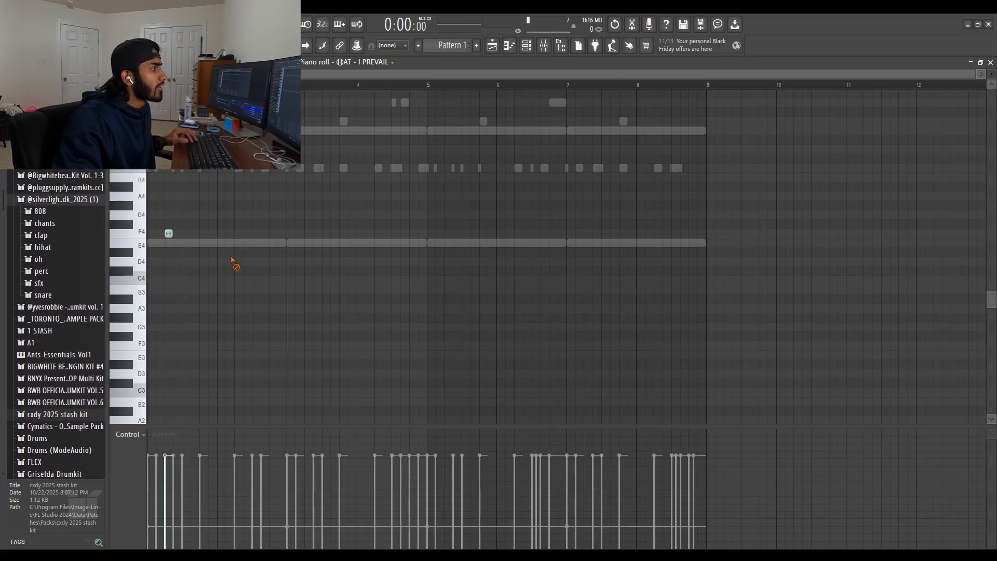
right_click(168, 232)
scroll(158, 232, "up", 1)
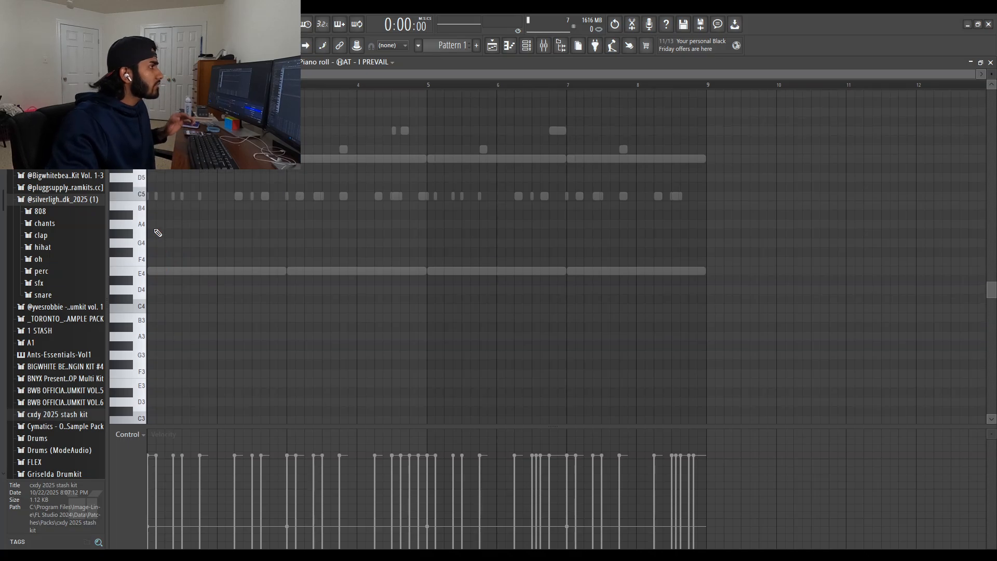
left_click(167, 261)
Step: Undo the test notes and deletions back to the full hi-hat pattern, and deselect its notes
key("ctrl+z")
key("ctrl+z")
key("ctrl+z")
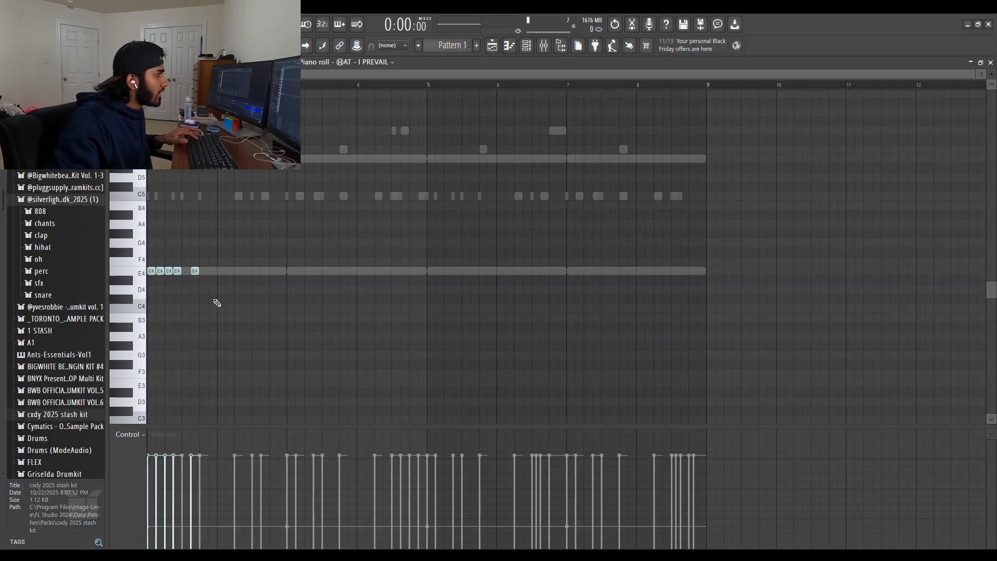
key("ctrl+z")
key("ctrl+z")
key("ctrl+z")
key("ctrl+z")
key("ctrl+z")
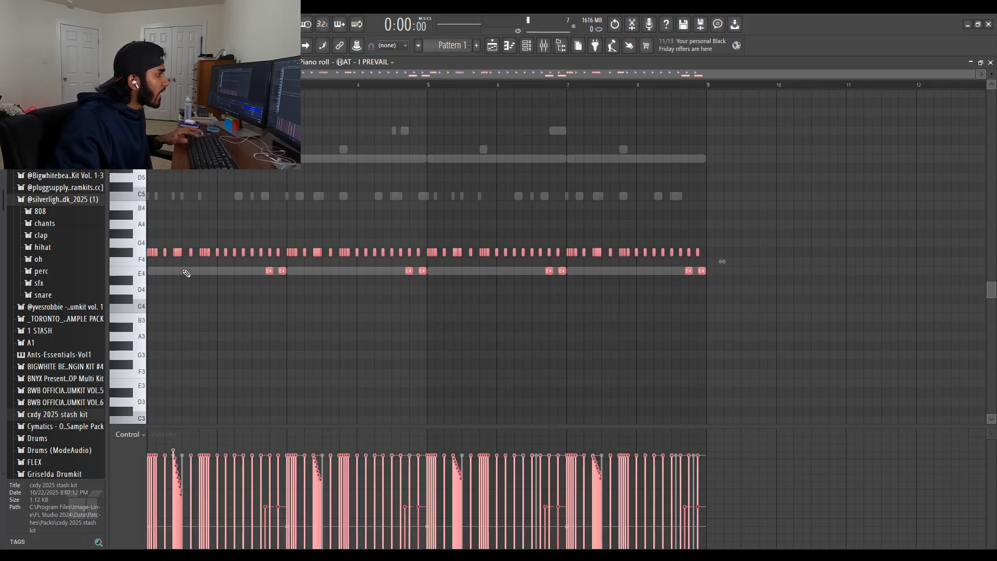
key("ctrl+d")
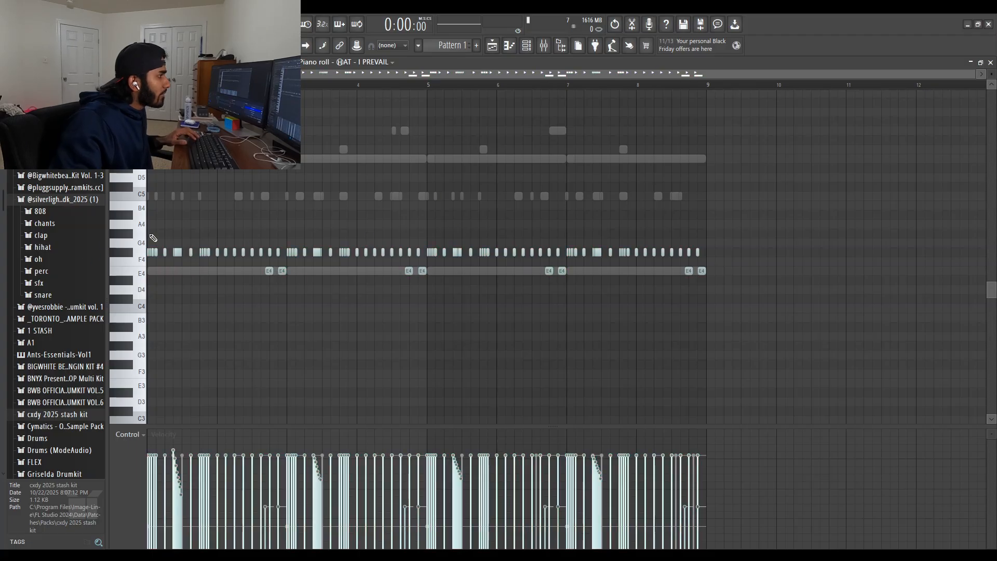
Step: Play the arrangement from the playlist and follow the hi-hat notes in the piano roll, then stop playback
scroll(163, 250, "up", 4)
scroll(364, 75, "down", 5)
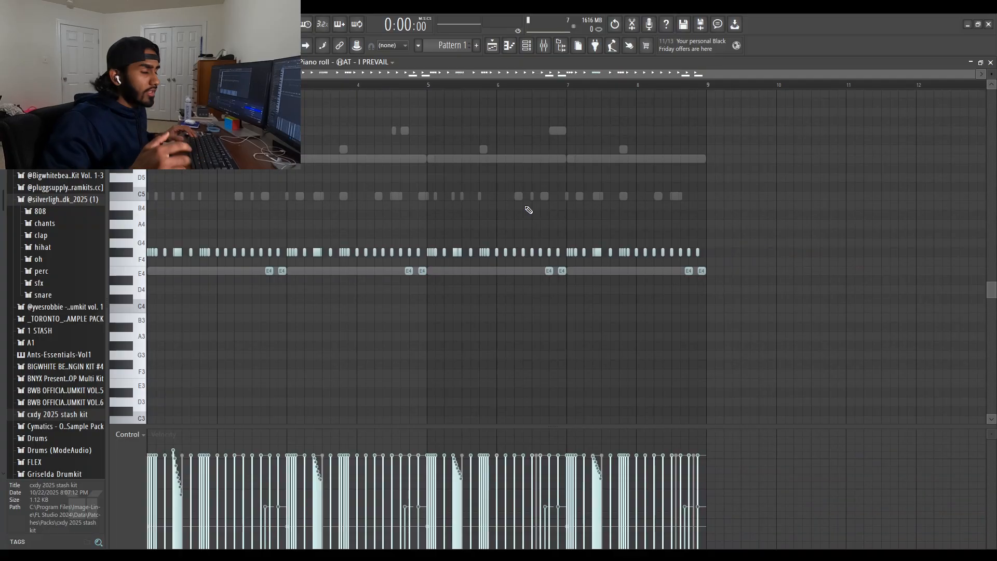
left_click(492, 45)
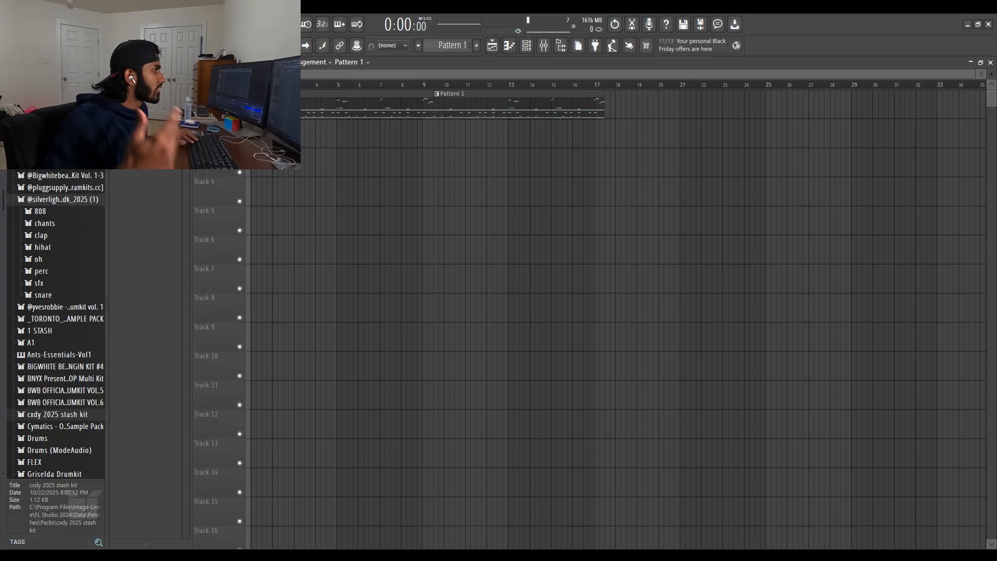
key("space")
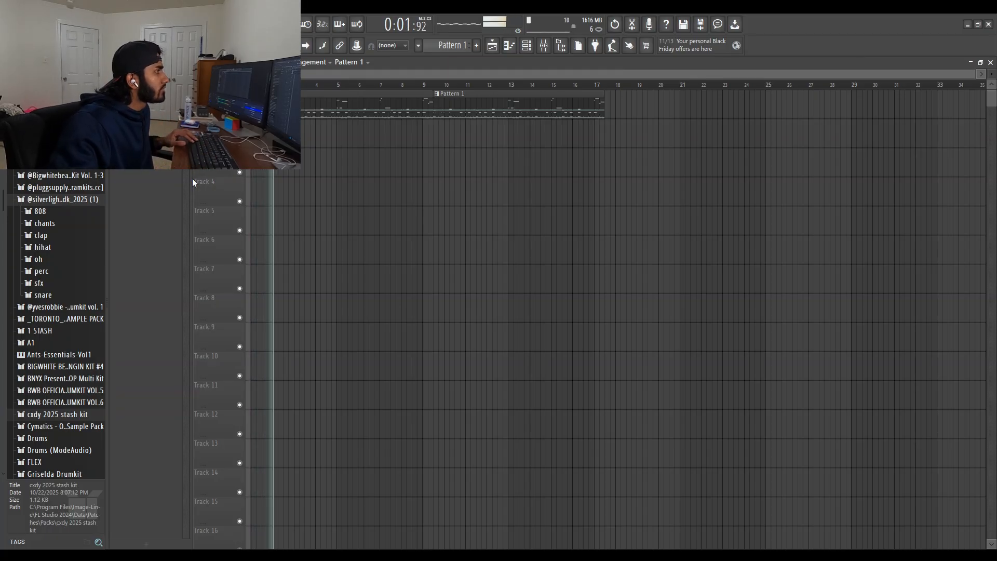
left_click(526, 47)
left_click(510, 46)
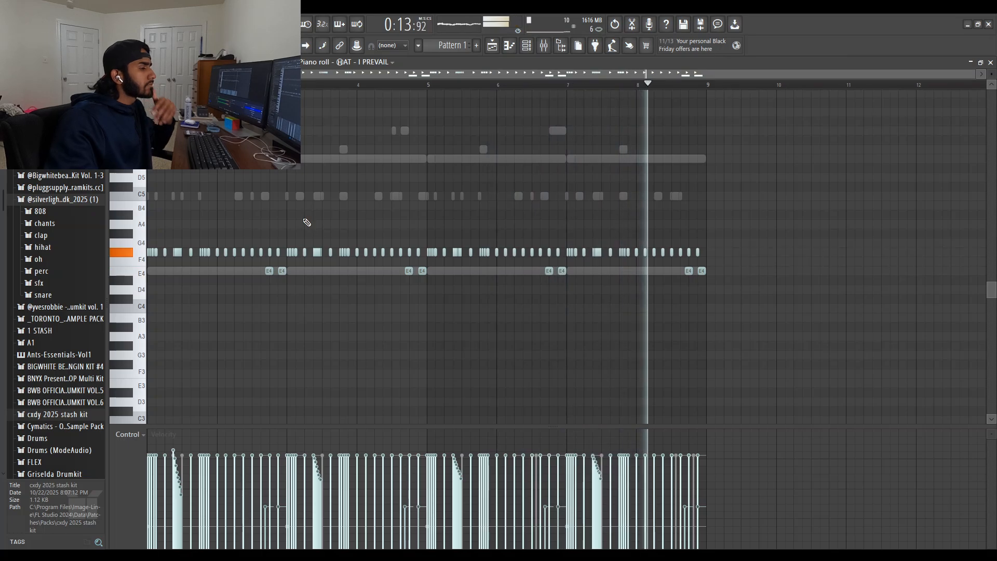
key("space")
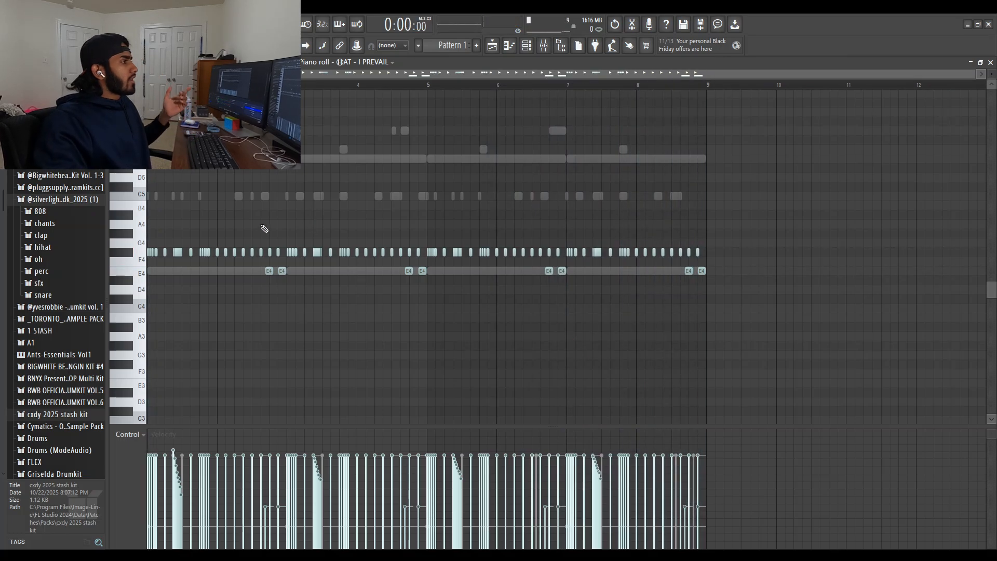
Step: Examine the hi-hat rolls and their velocities in bar 1 up close while playing the pattern briefly
left_click(527, 48)
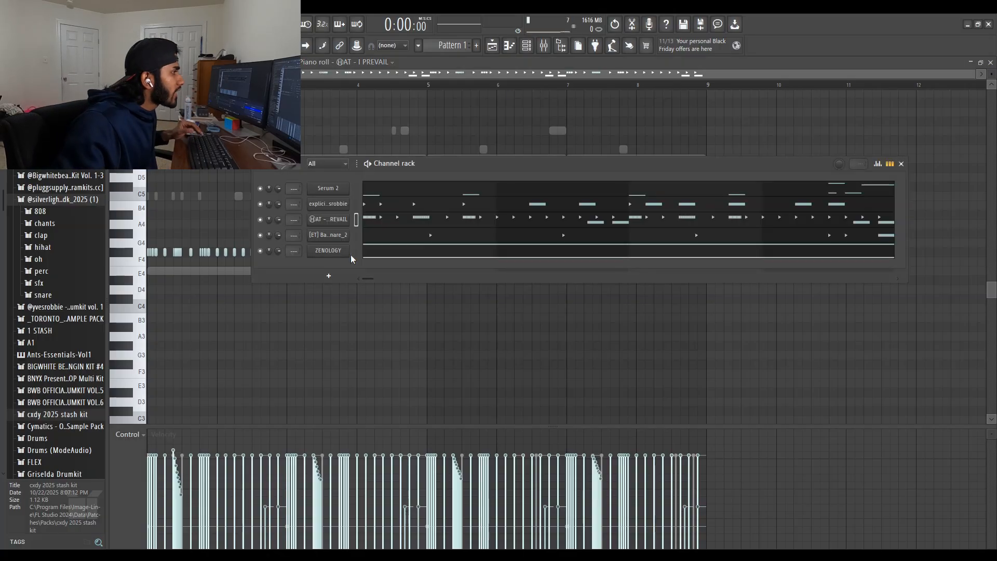
left_click(901, 164)
scroll(78, 284, "up", 3)
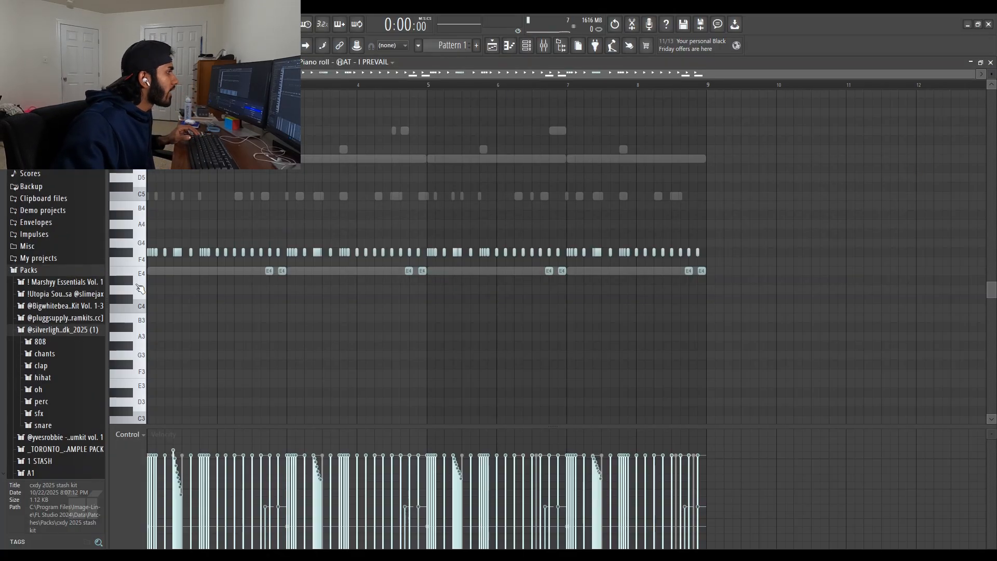
scroll(173, 284, "up", 6)
scroll(173, 291, "up", 1)
scroll(124, 316, "left", 2)
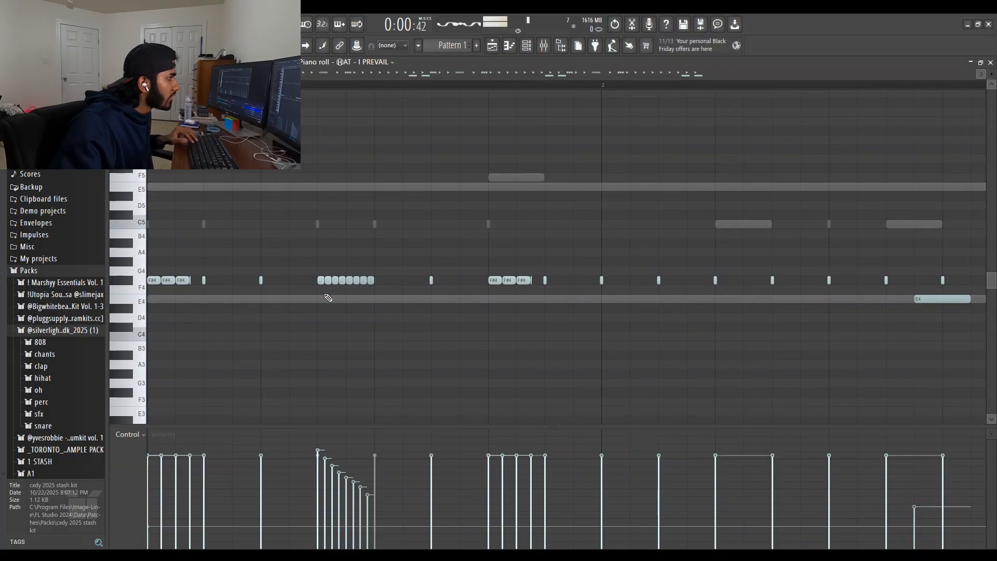
key("space")
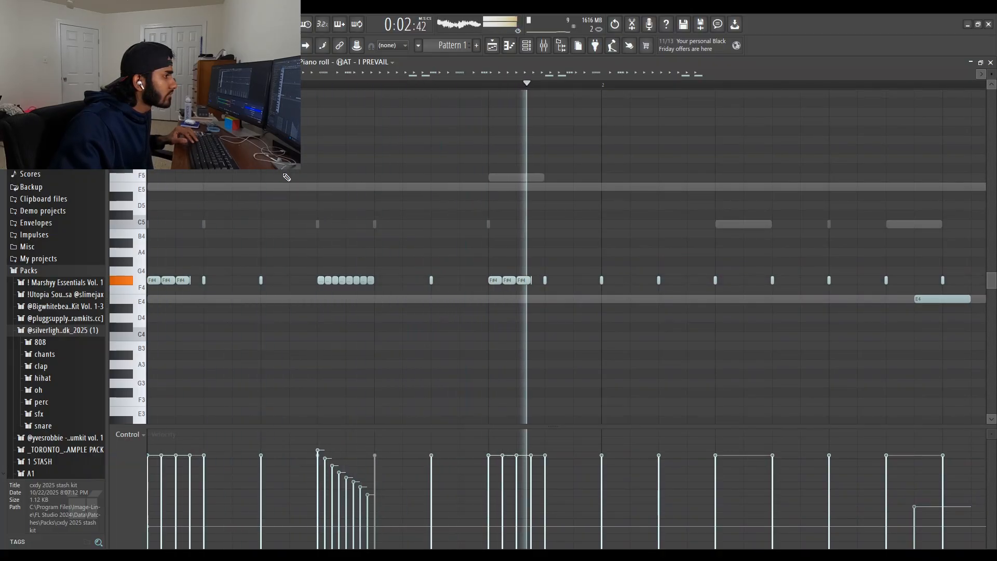
key("space")
Step: Delete all notes of the hi-hat channel in Pattern 1
scroll(349, 318, "down", 4, "ctrl")
scroll(379, 335, "down", 5)
scroll(364, 291, "up", 3)
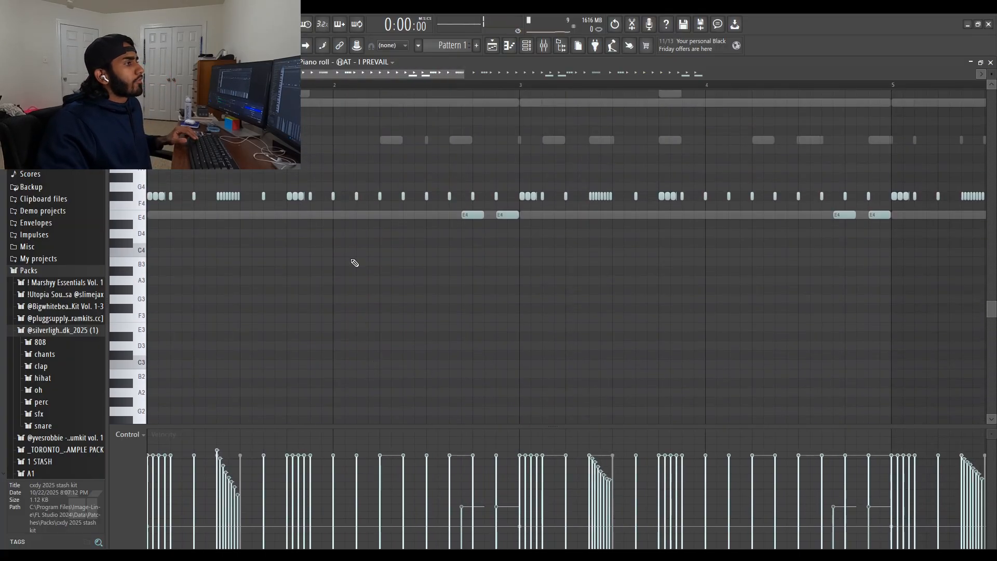
scroll(356, 257, "down", 3, "ctrl")
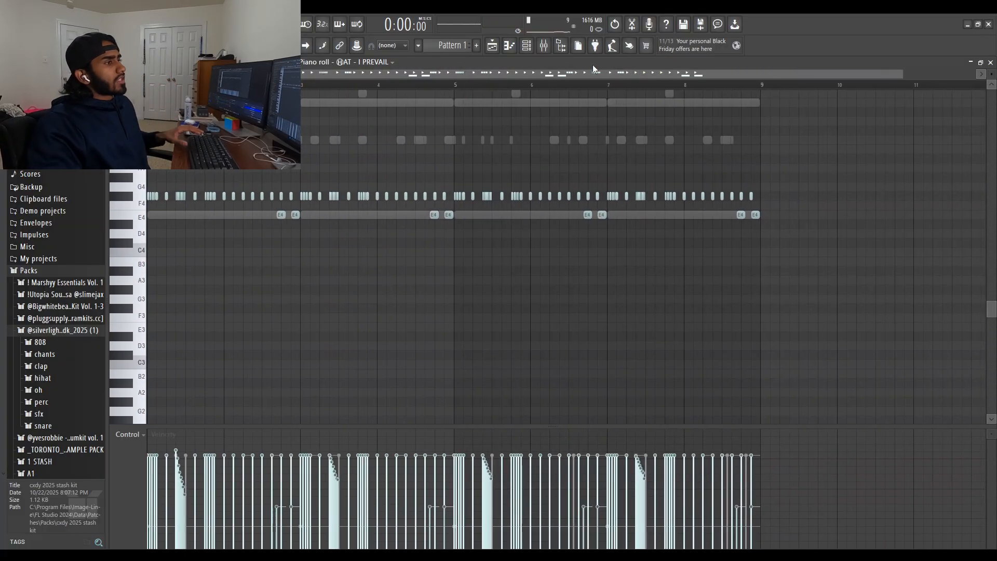
key("ctrl+a")
key("Delete")
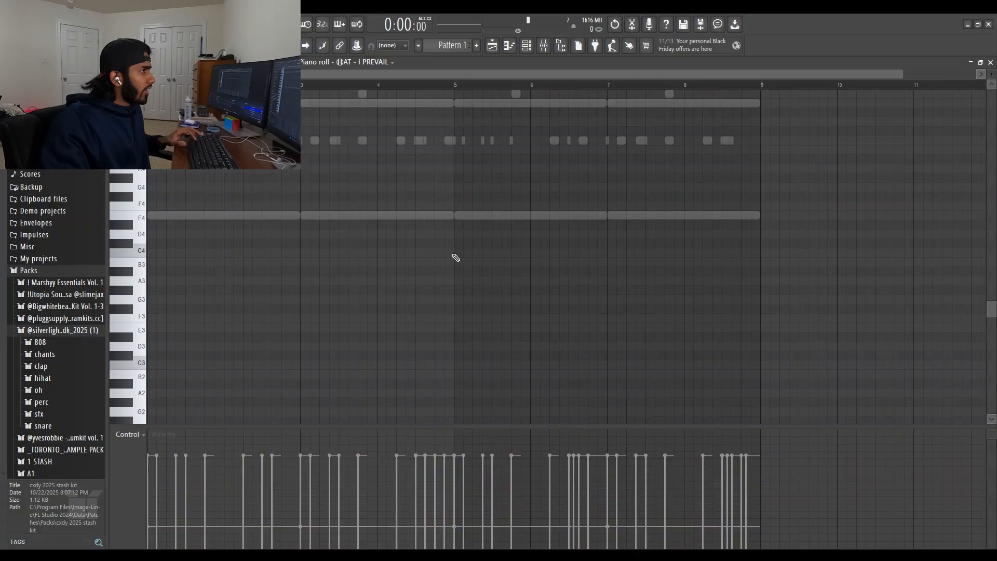
Step: Fill the hi-hat channel with a note every 2 steps and play the pattern in the piano roll
left_click(528, 45)
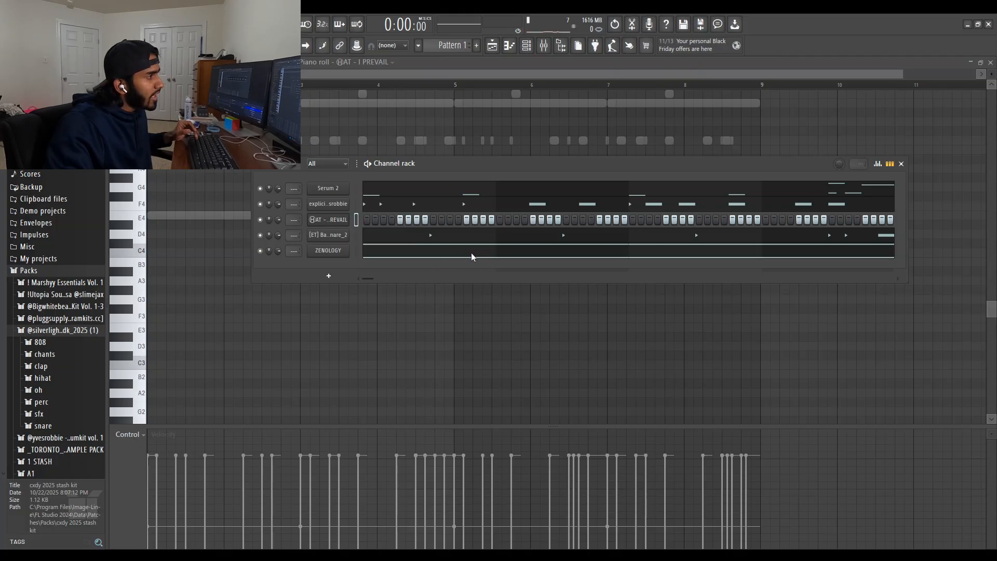
key("ctrl+z")
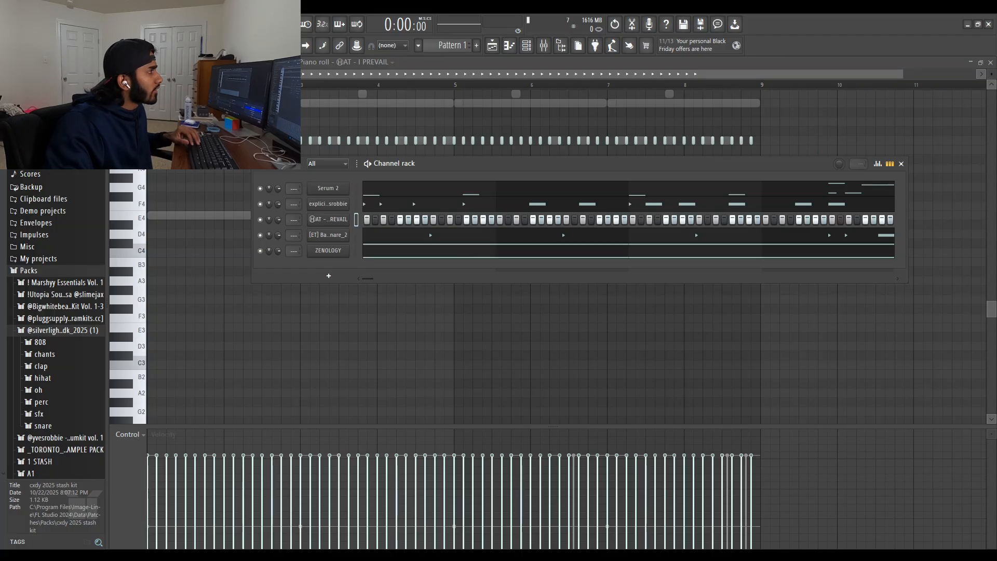
key("F6")
key("space")
scroll(566, 256, "up", 3)
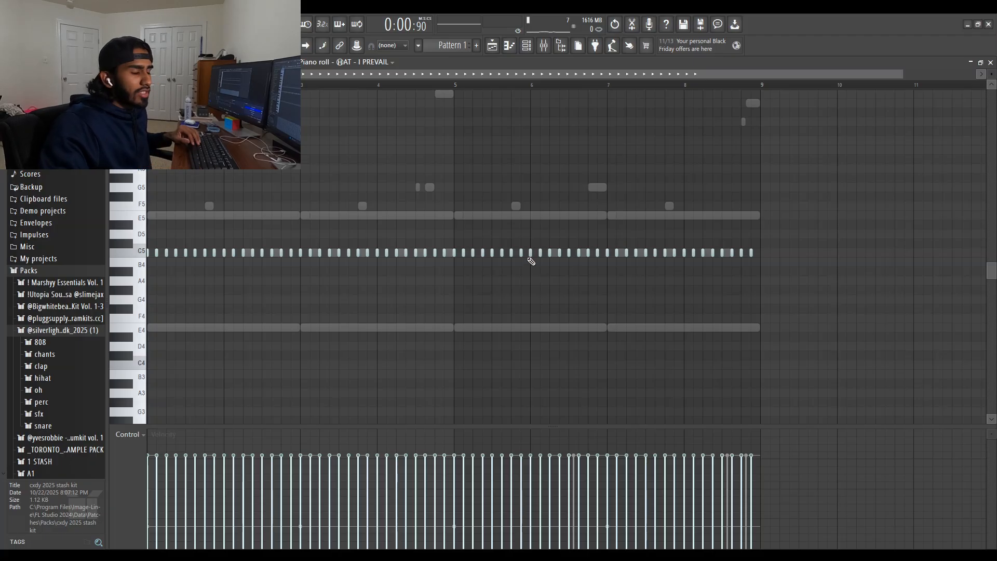
key("space")
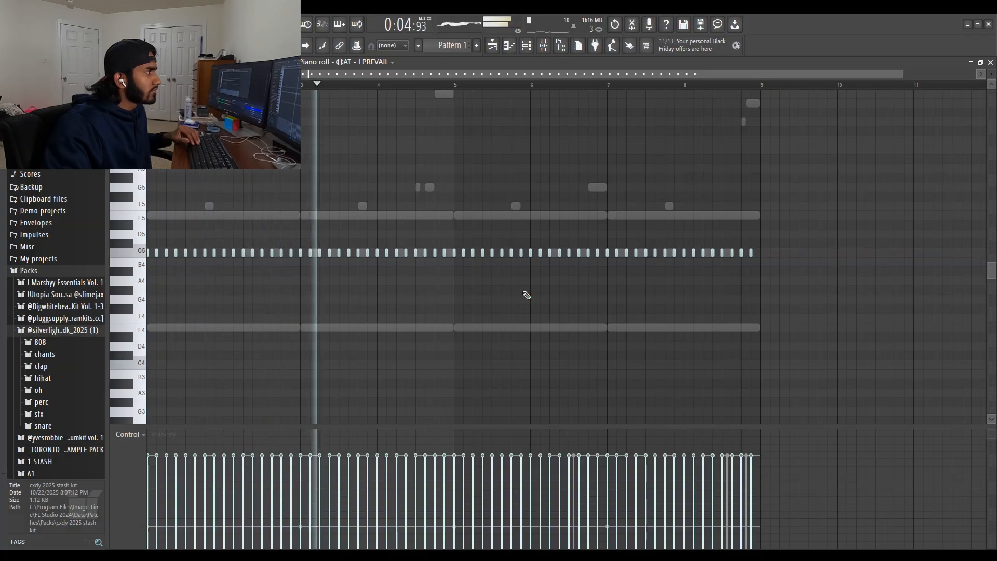
key("space")
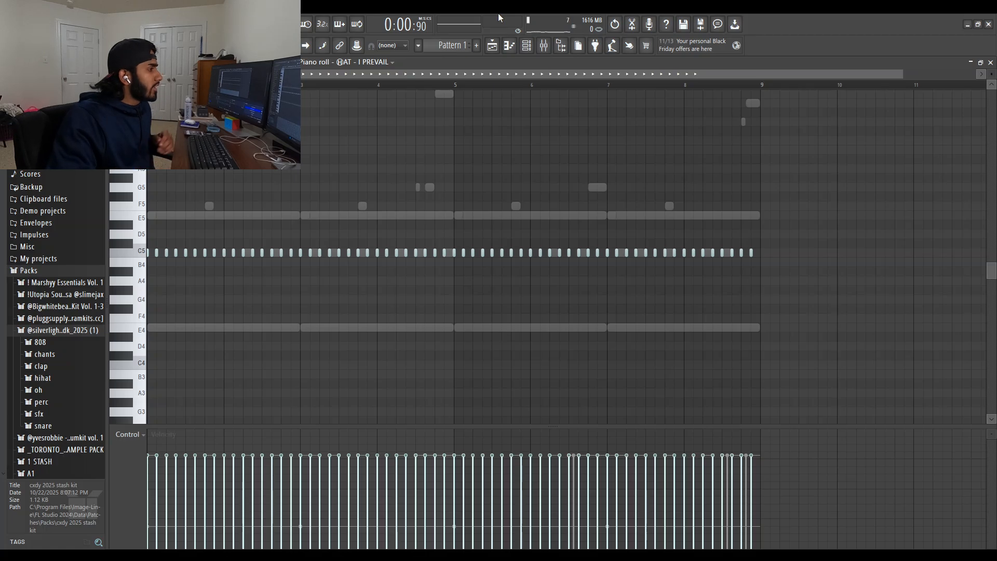
Step: Select all the C5 hi-hat notes and audition the C5 pitch
left_click_drag(792, 277, 151, 197)
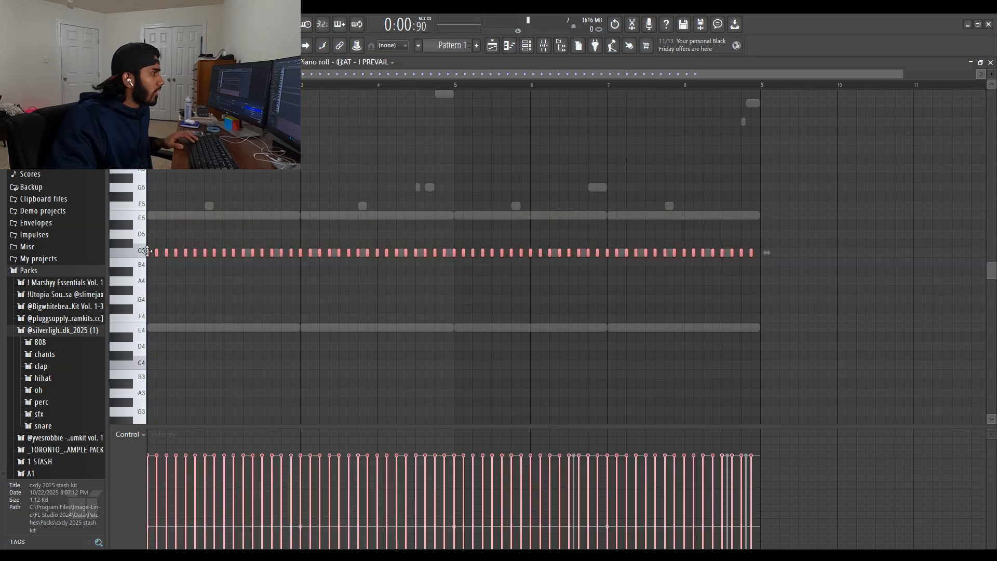
left_click(146, 256)
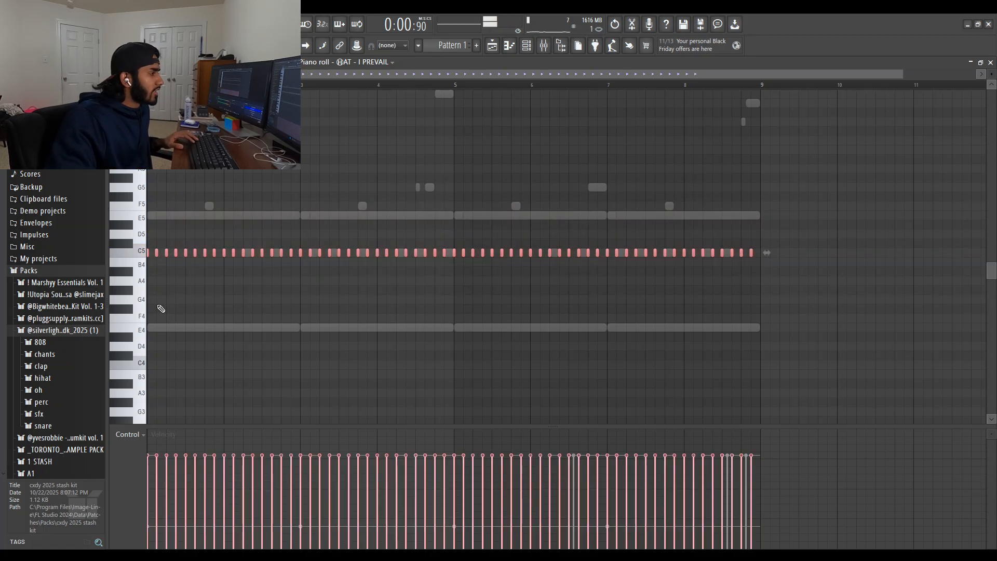
left_click(140, 249)
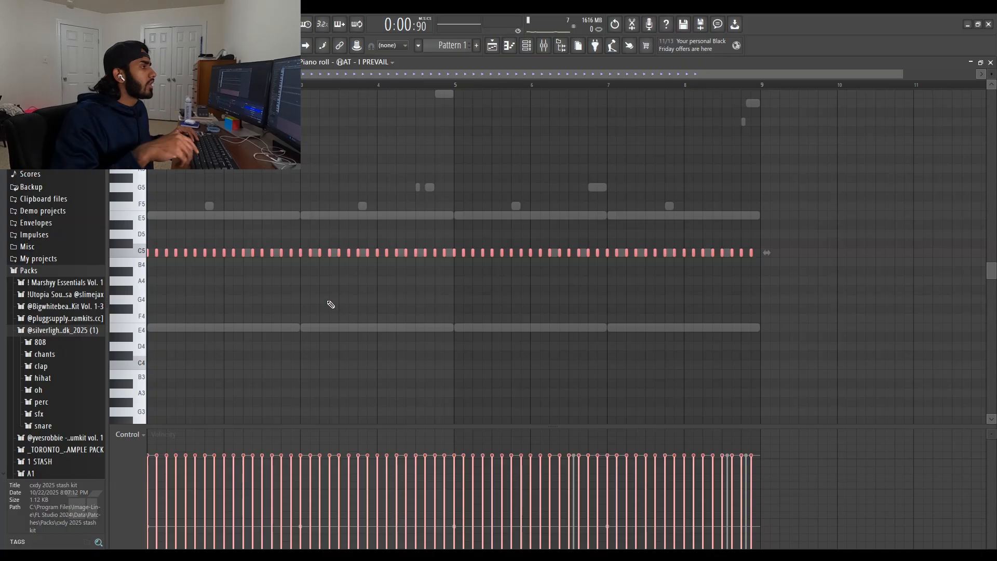
Step: Refill the hi-hat channel with a note every 4 steps and play the pattern in the piano roll
left_click(530, 47)
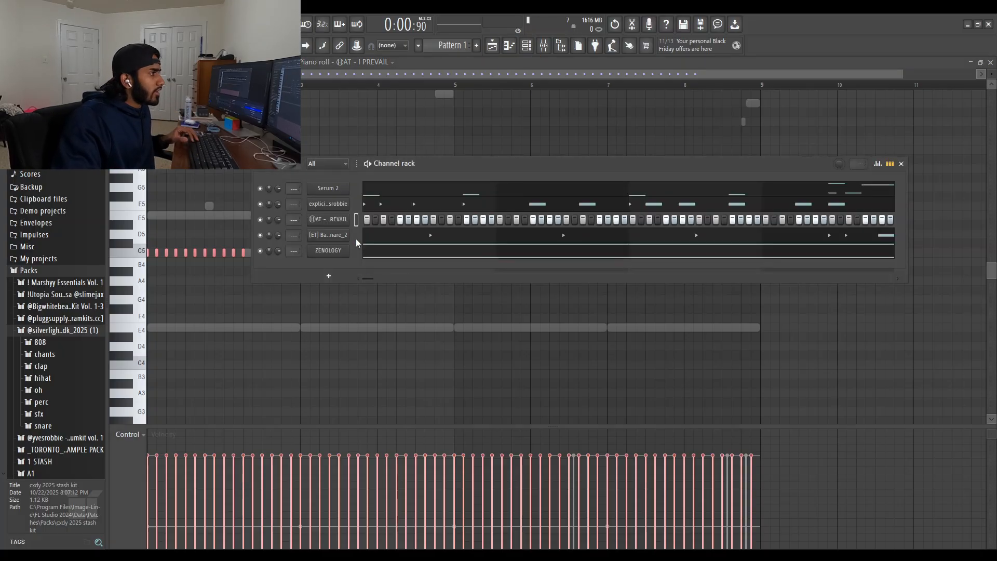
key("ctrl+z")
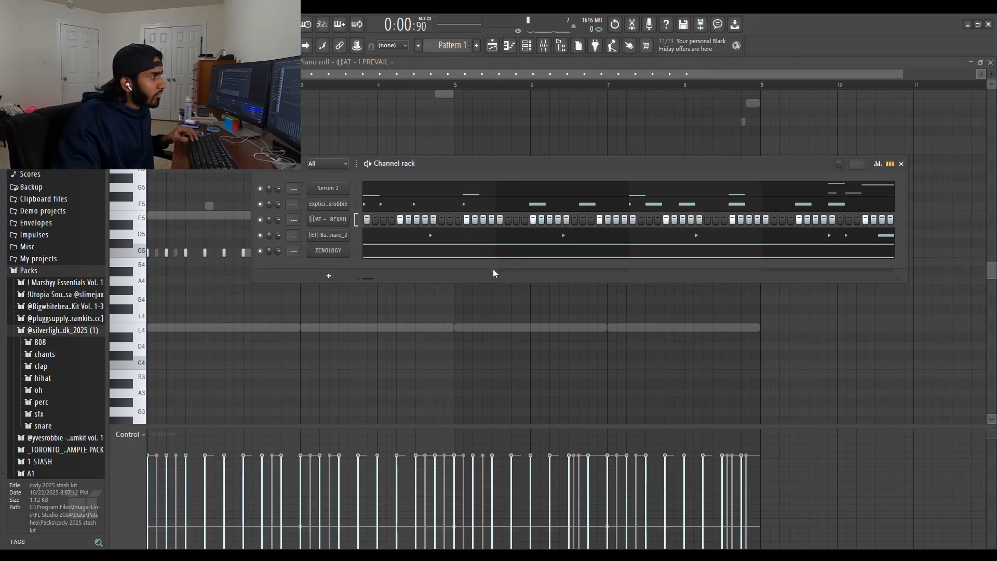
key("F6")
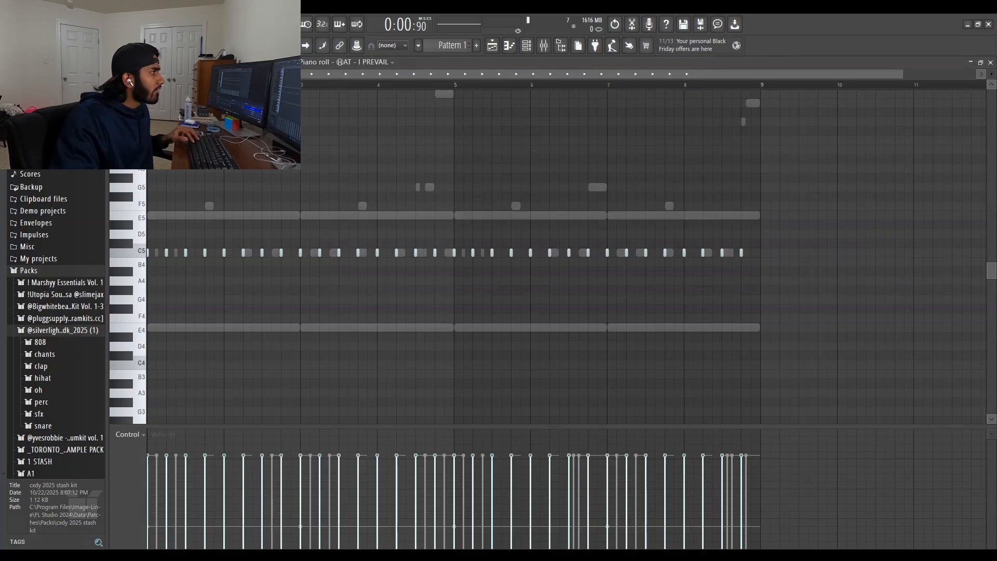
key("space")
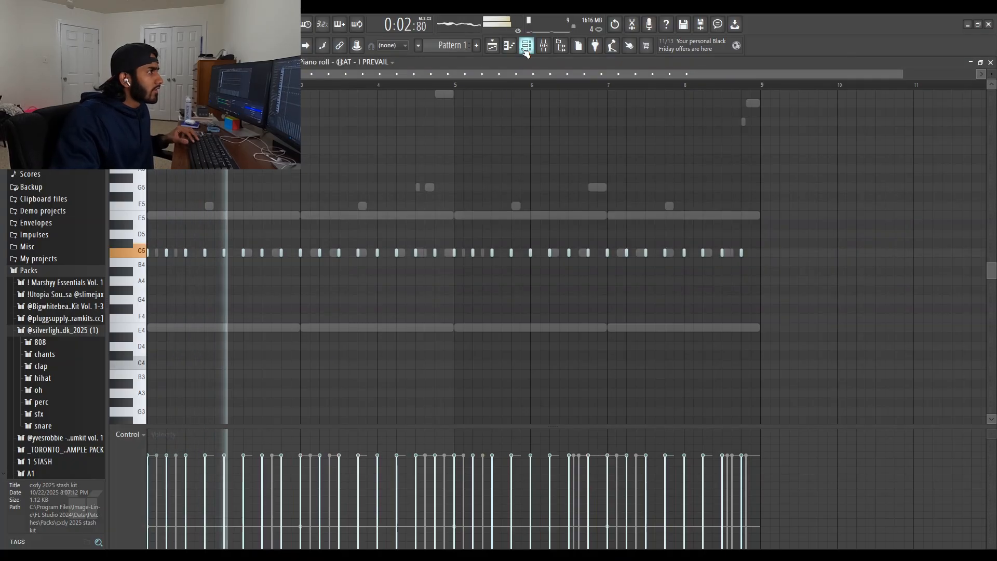
key("space")
Step: Refill the hi-hat channel with a note every 8 steps and play the pattern
left_click(526, 47)
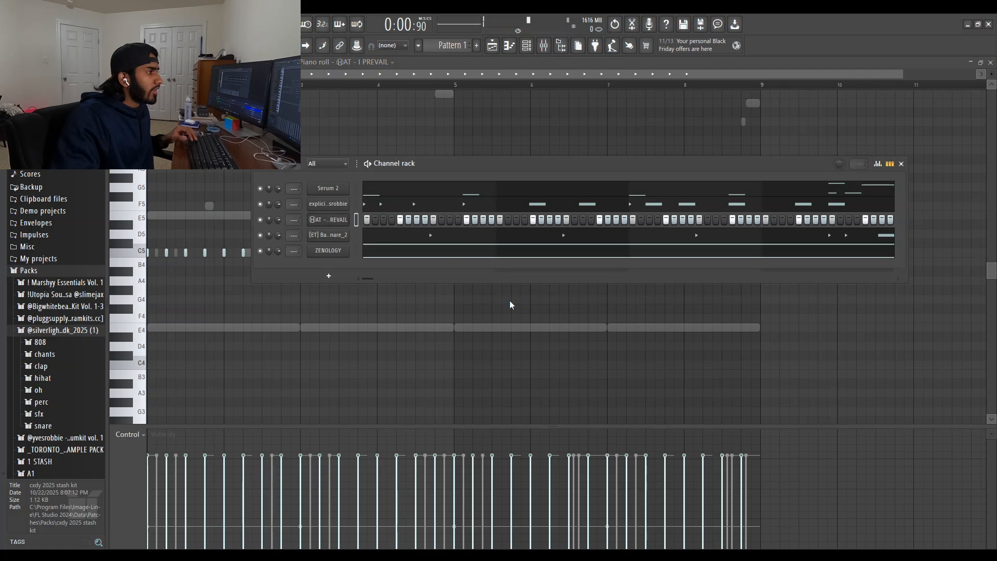
key("space")
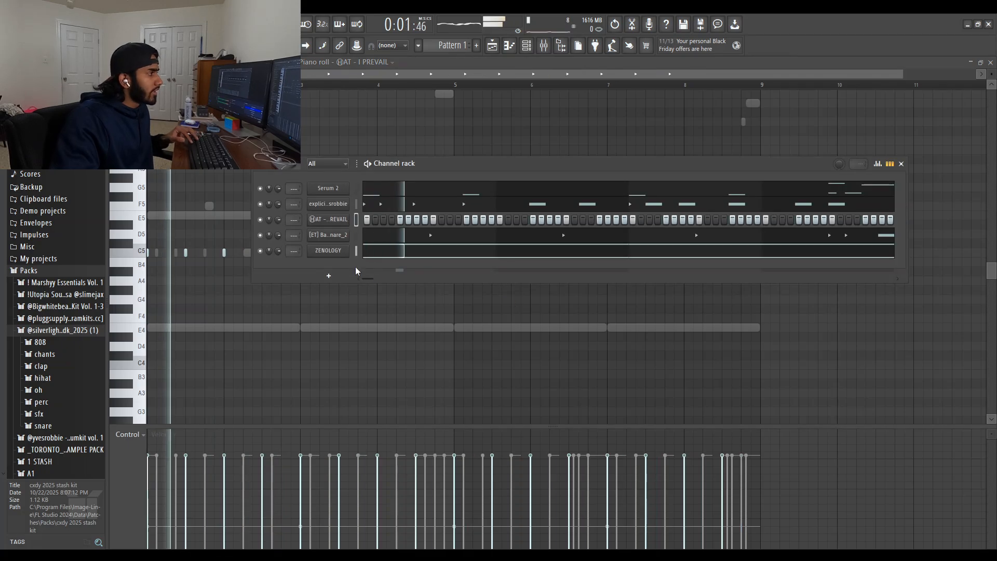
Step: Stop playback, close the channel rack and undo the step fills back to the original F#4 and E4 hi-hat pattern, with the notes deselected
key("space")
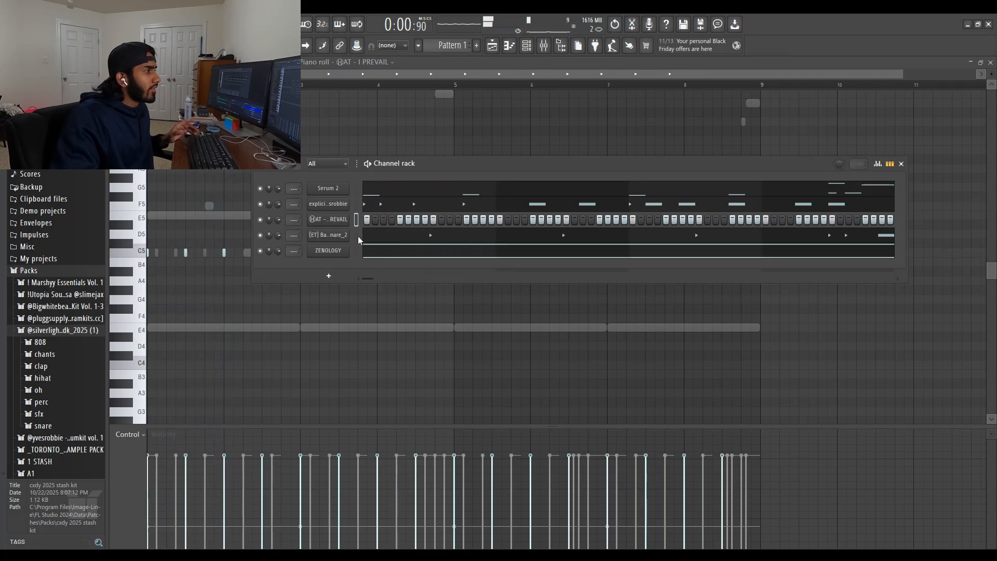
left_click(901, 163)
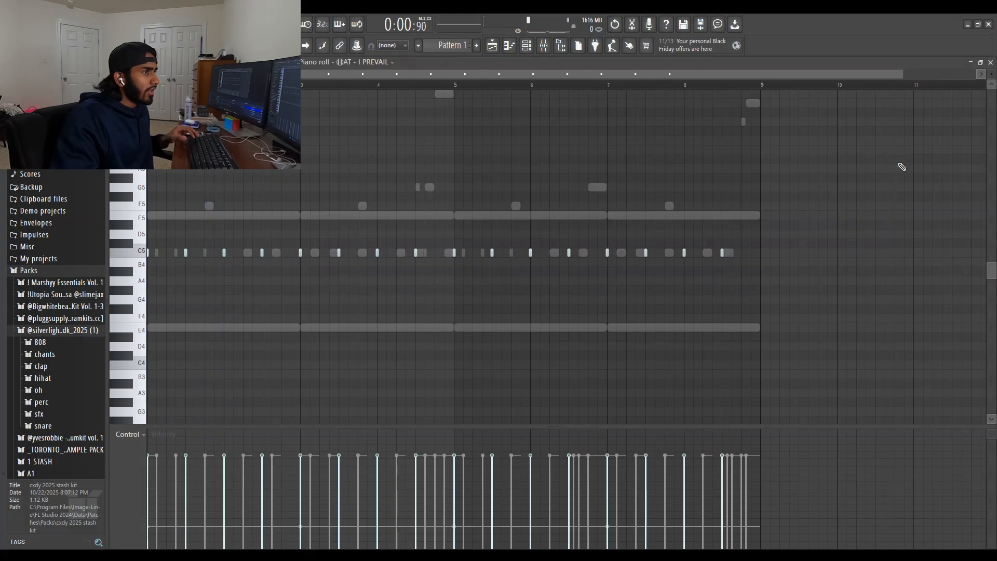
key("ctrl+z")
key("ctrl+z")
key("ctrl+z")
key("ctrl+z")
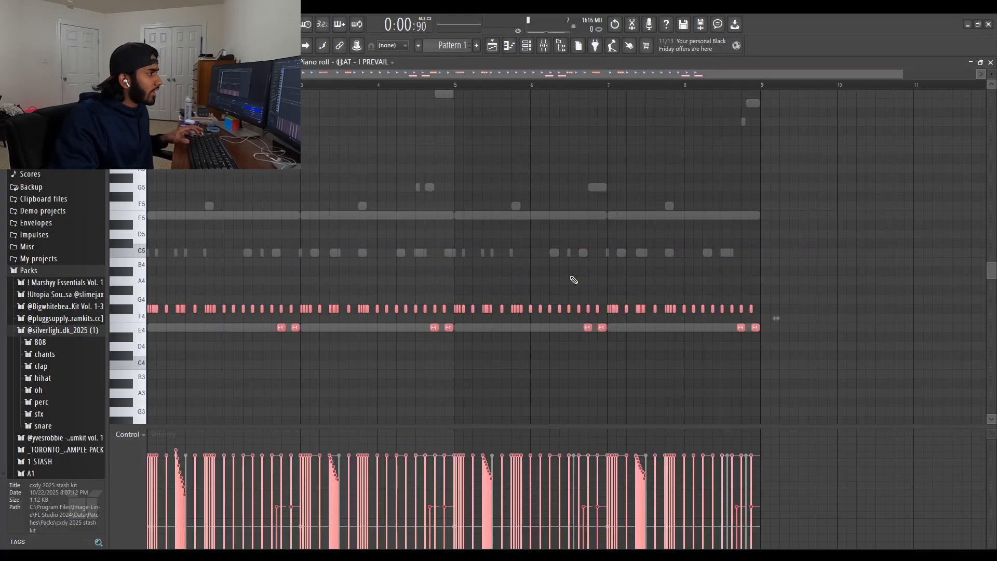
scroll(224, 332, "down", 2)
right_click(300, 363)
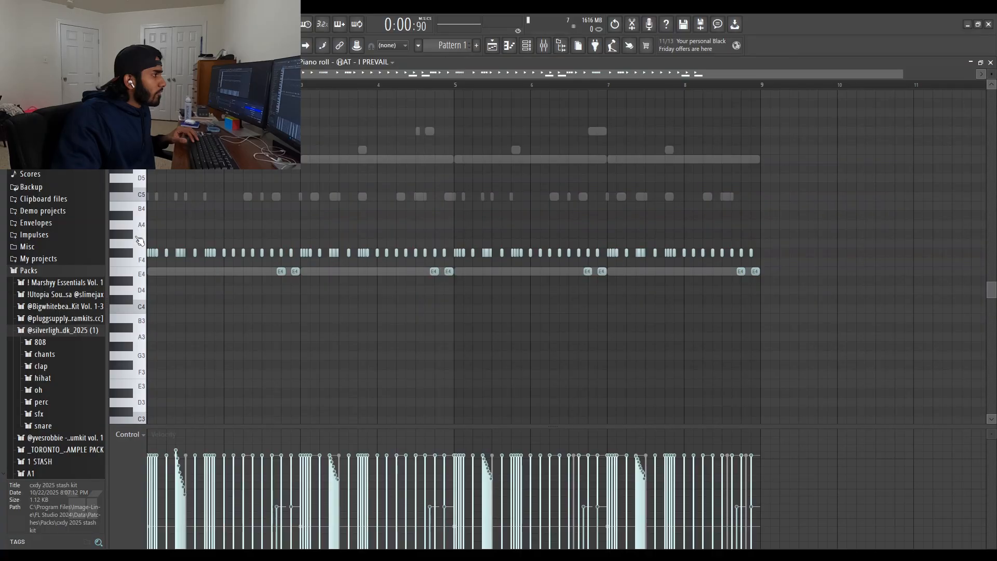
Step: Play the start of the pattern to hear the eight-note F#4 hi-hat roll in bar 1
scroll(235, 278, "up", 6, "ctrl")
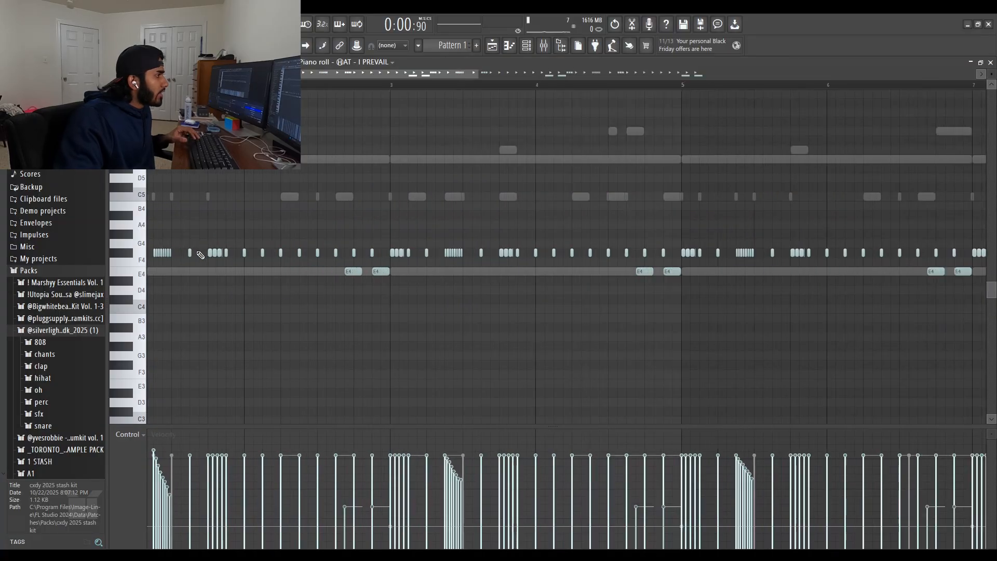
scroll(235, 278, "up", 2, "ctrl")
scroll(235, 279, "up", 1)
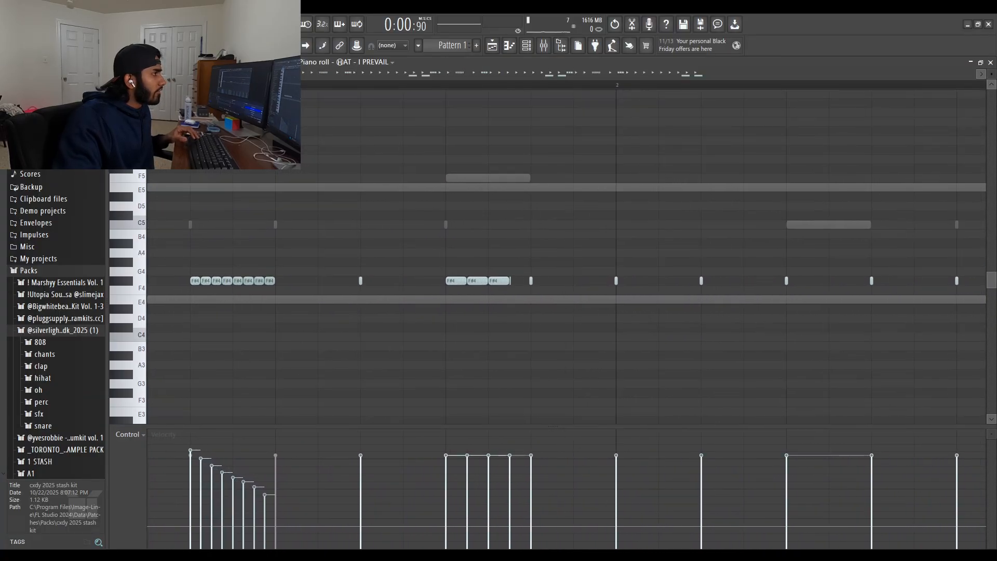
scroll(360, 312, "left", 3)
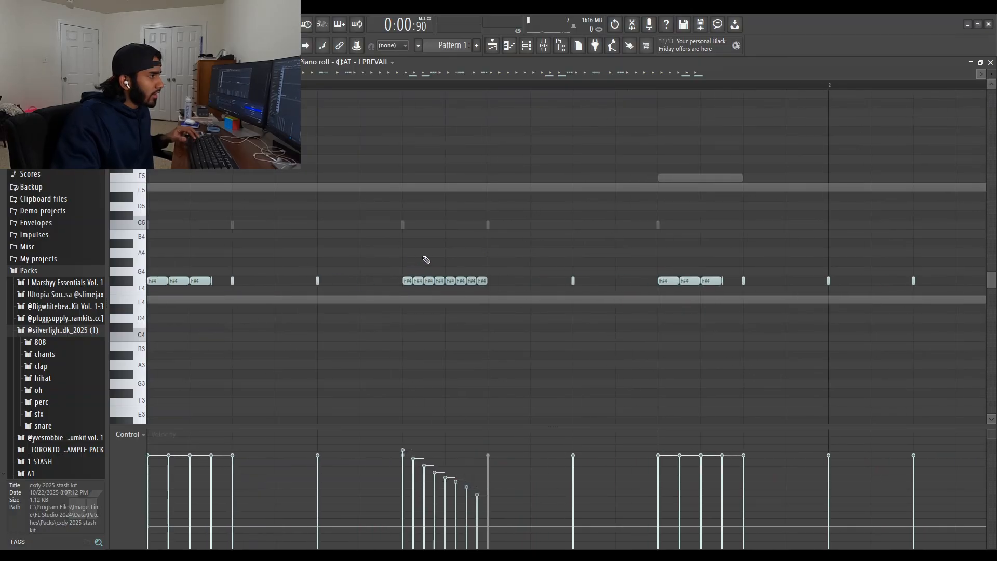
left_click_drag(405, 250, 492, 304, "ctrl")
key("ctrl+d")
key("space")
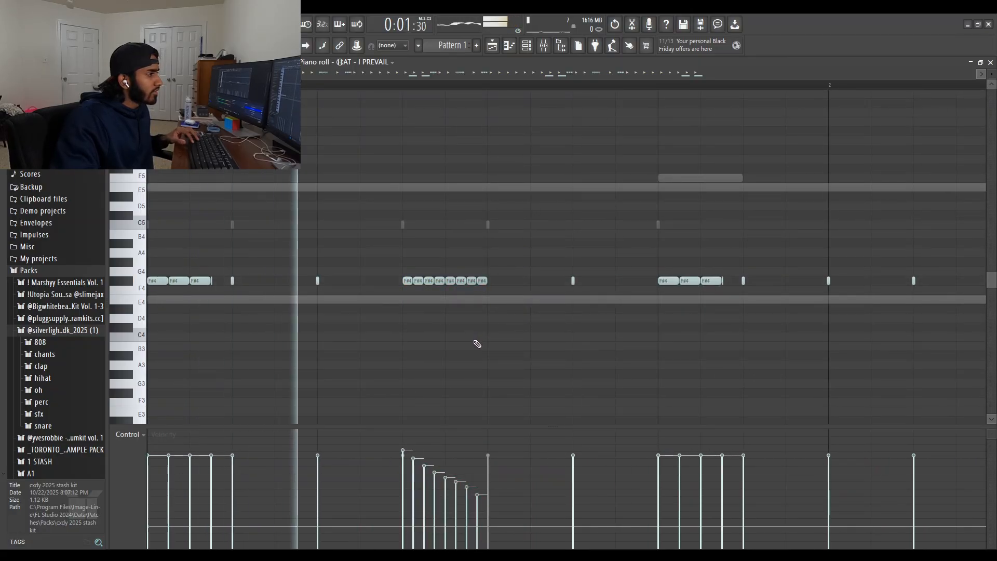
key("space")
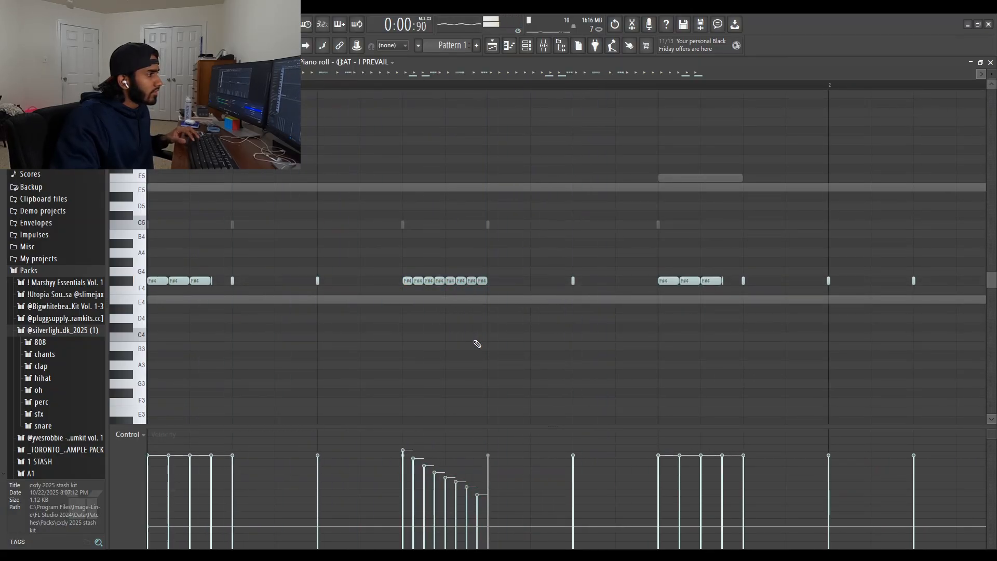
Step: Play from the eight-note F#4 roll in bar 1, highlight its time range and clear the selection
left_click(399, 85)
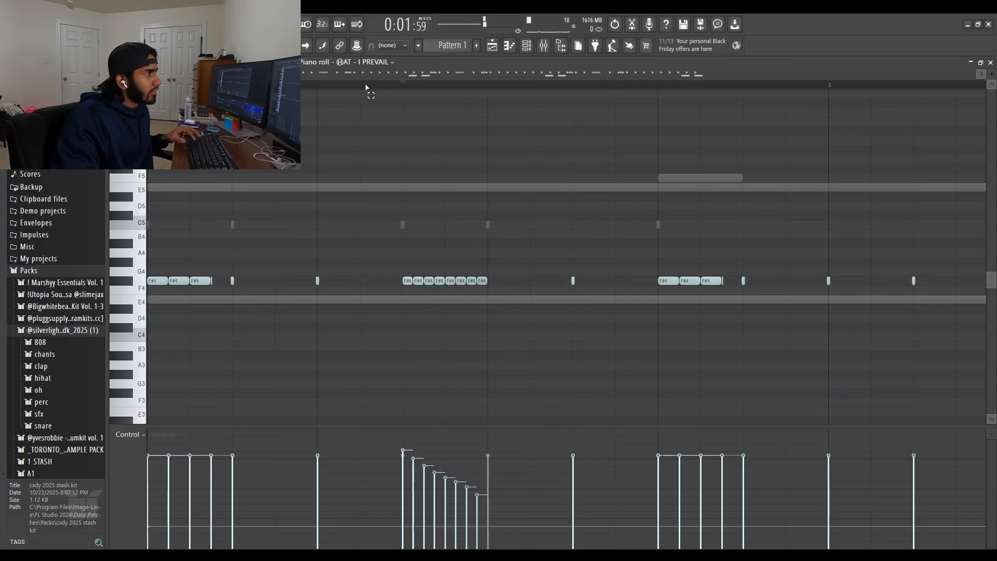
left_click_drag(366, 87, 498, 96)
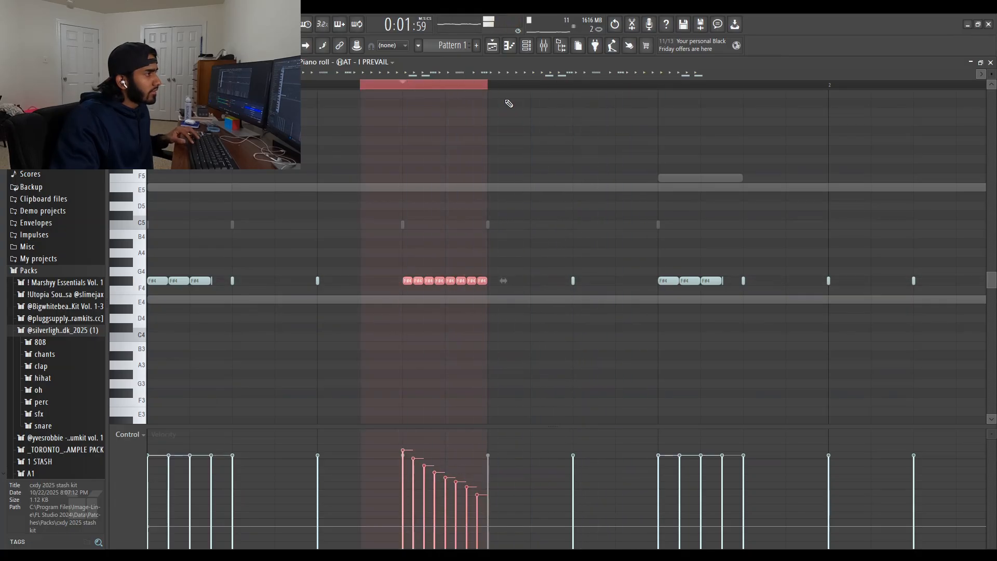
key("ctrl+d")
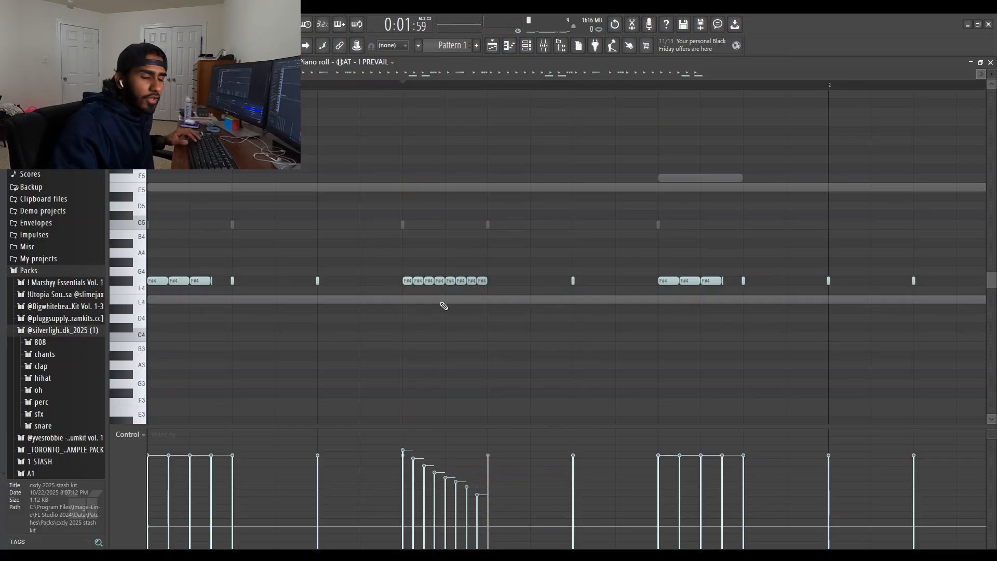
Step: Try replacing the eight-note roll in bar 1 with five short F#4 notes placed by hand
scroll(443, 301, "up", 3, "ctrl")
scroll(415, 300, "up", 1)
right_click(363, 307)
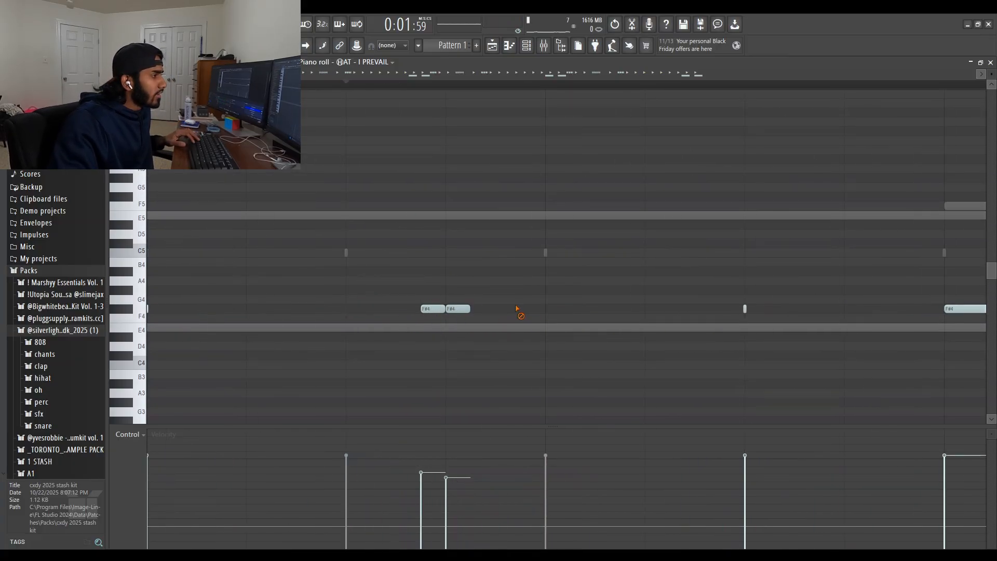
left_click(352, 309)
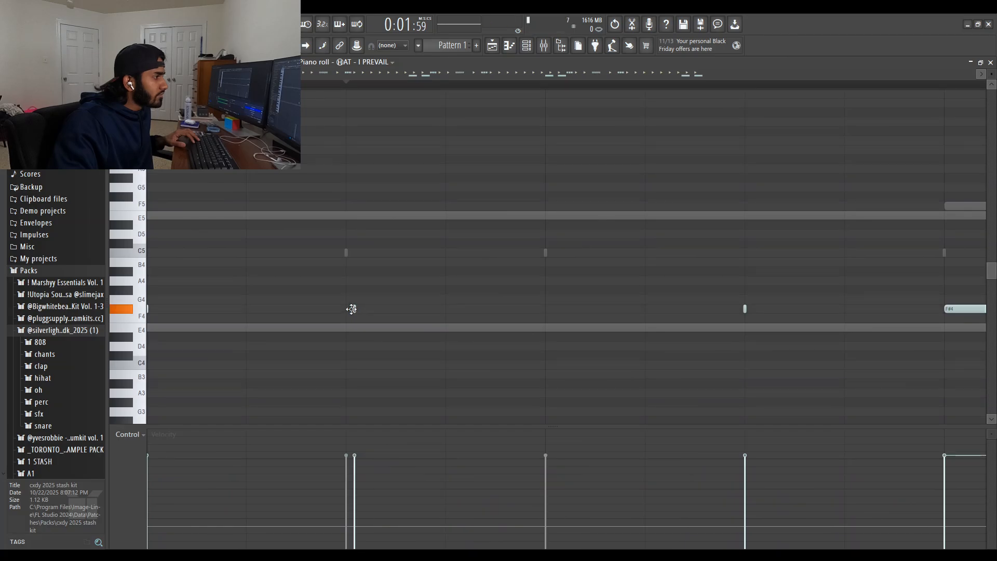
left_click_drag(354, 311, 349, 308)
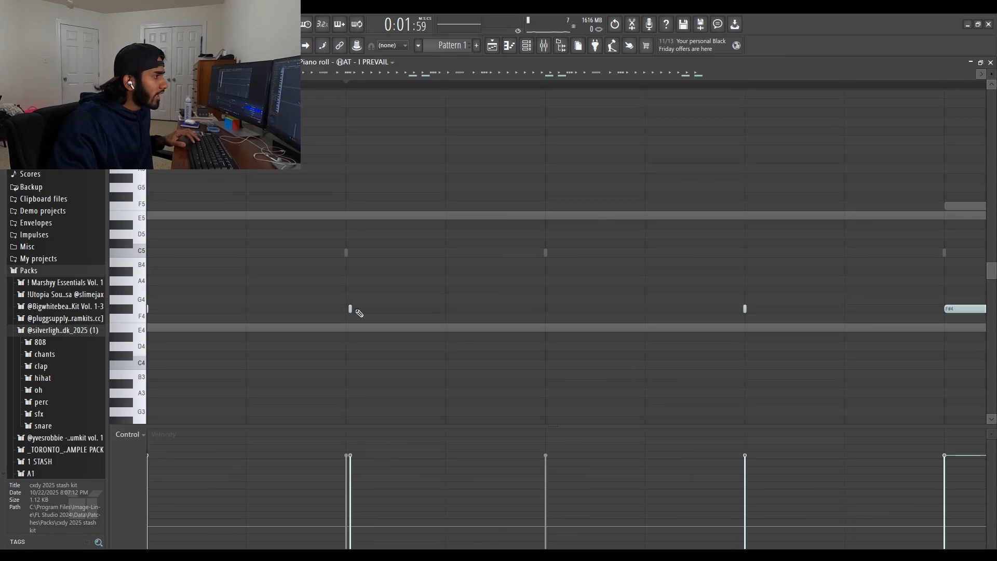
left_click(354, 308)
left_click(362, 308)
left_click(379, 308)
left_click(392, 308)
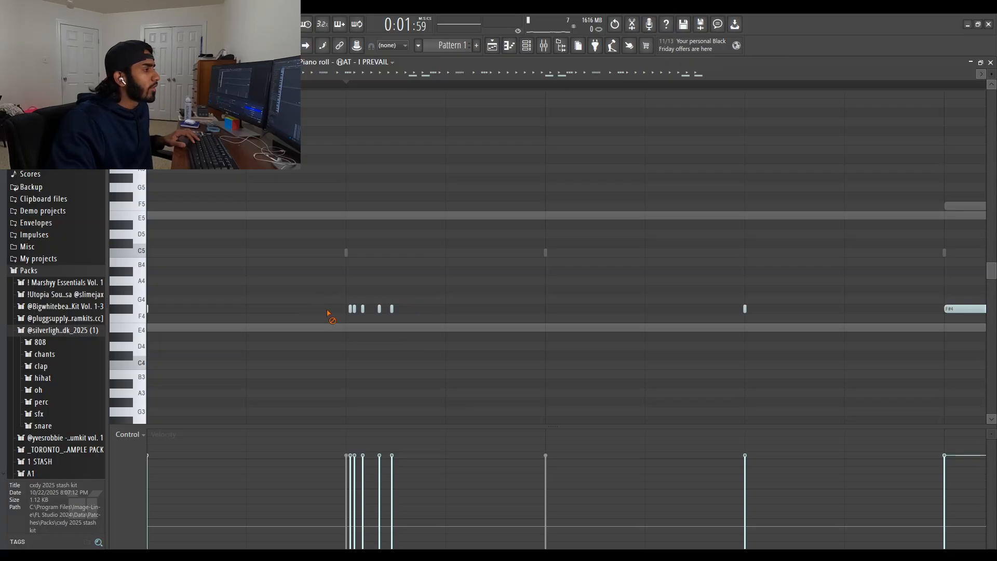
Step: Undo the hand-placed short notes and the deletion of the original F#4 roll
right_click(351, 309)
key("ctrl+z")
key("ctrl+z")
key("ctrl+z")
key("ctrl+z")
key("ctrl+z")
key("ctrl+z")
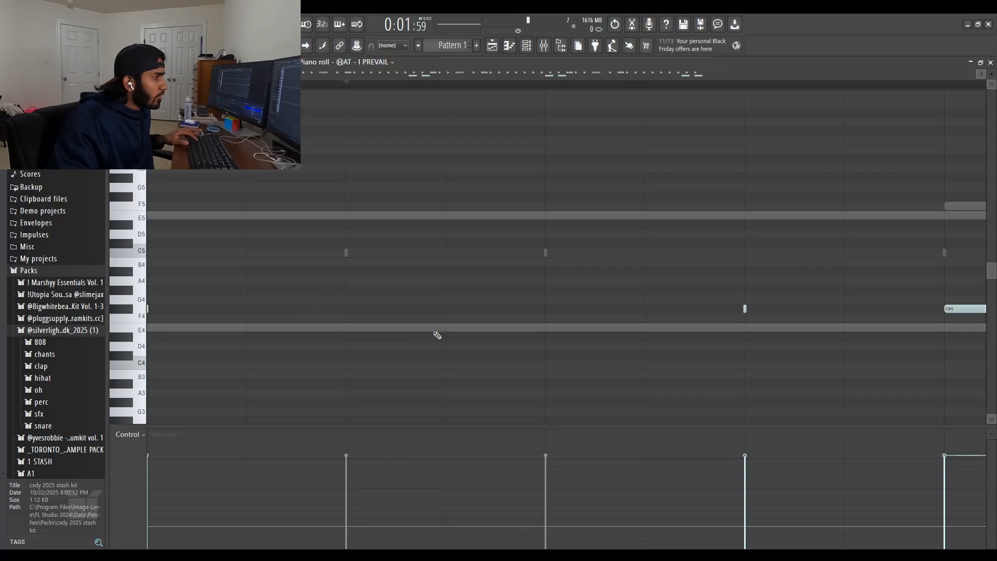
Step: Delete every note of the F#4 roll except the first one and deselect it
right_click(525, 309)
right_click(433, 310)
right_click(408, 309)
right_click(383, 310)
right_click(458, 310)
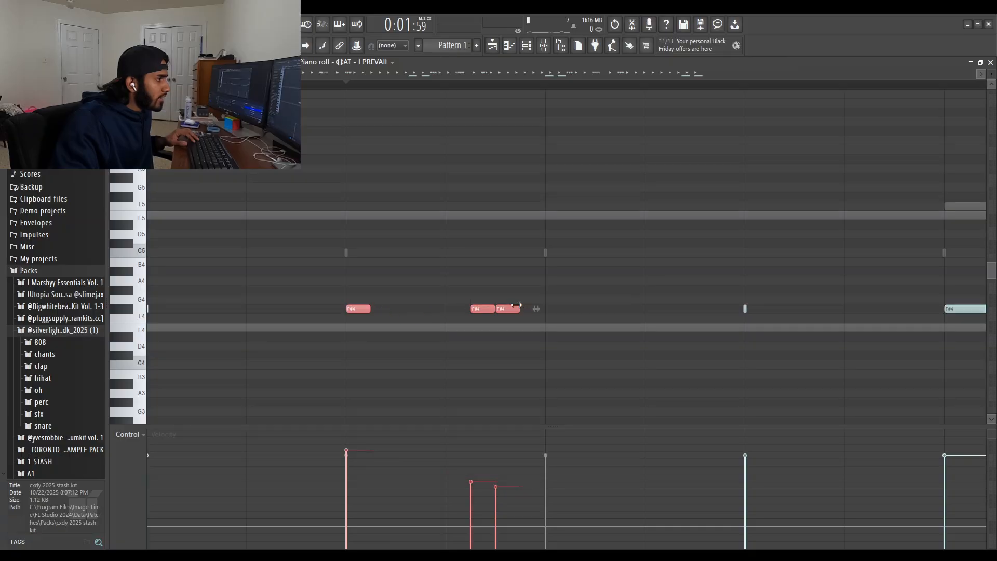
right_click(508, 309)
right_click(483, 309)
key("ctrl+d")
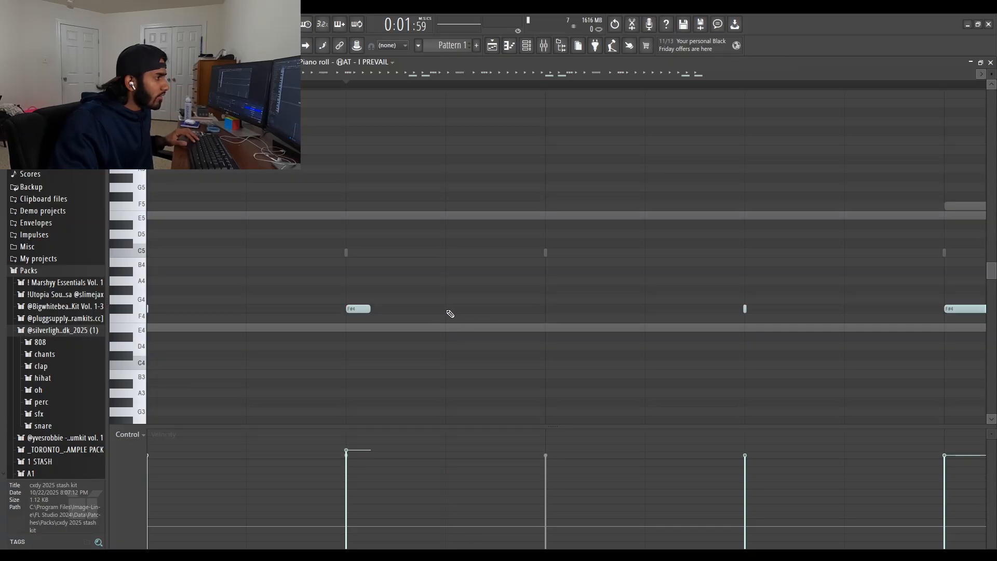
Step: Try a second F#4 note halfway through the former roll's span, play it back and delete it
right_click(353, 308)
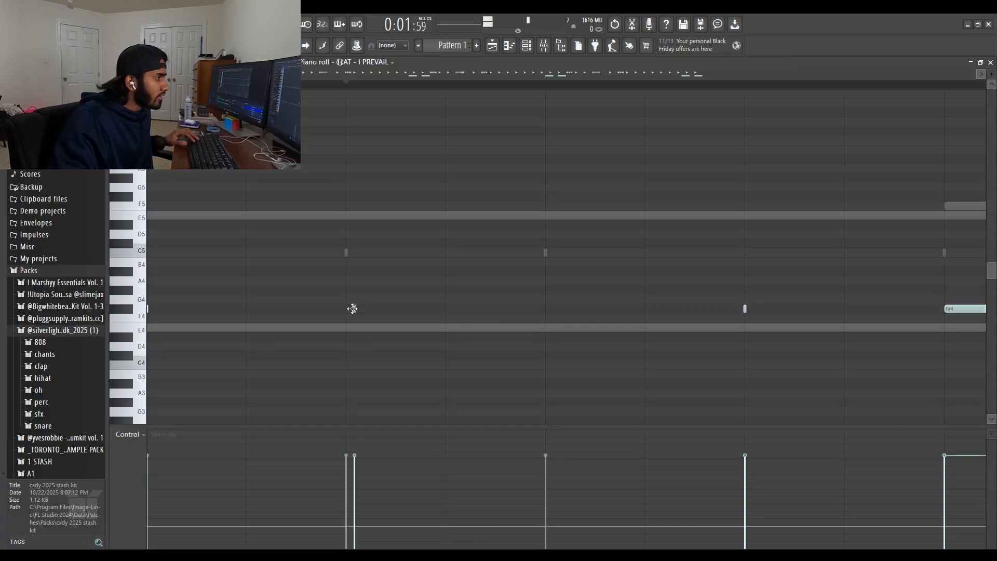
left_click(360, 309)
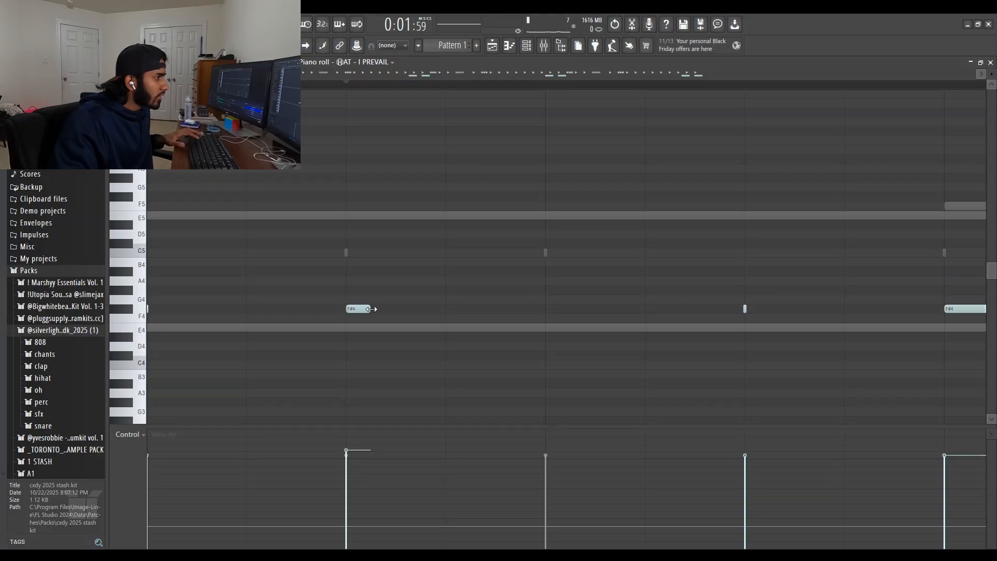
left_click(371, 309, "ctrl")
key("ctrl+b")
key("ctrl+d")
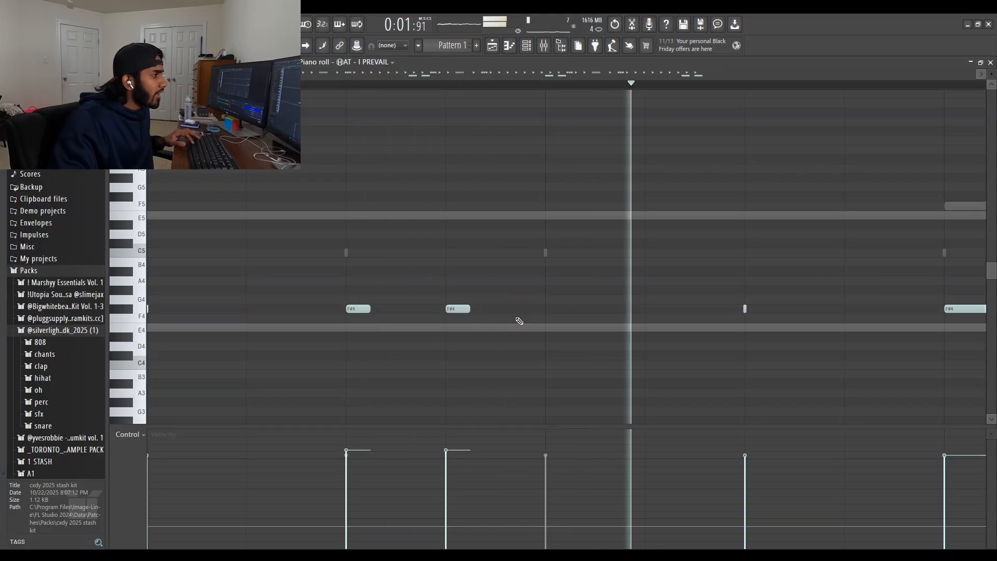
key("space")
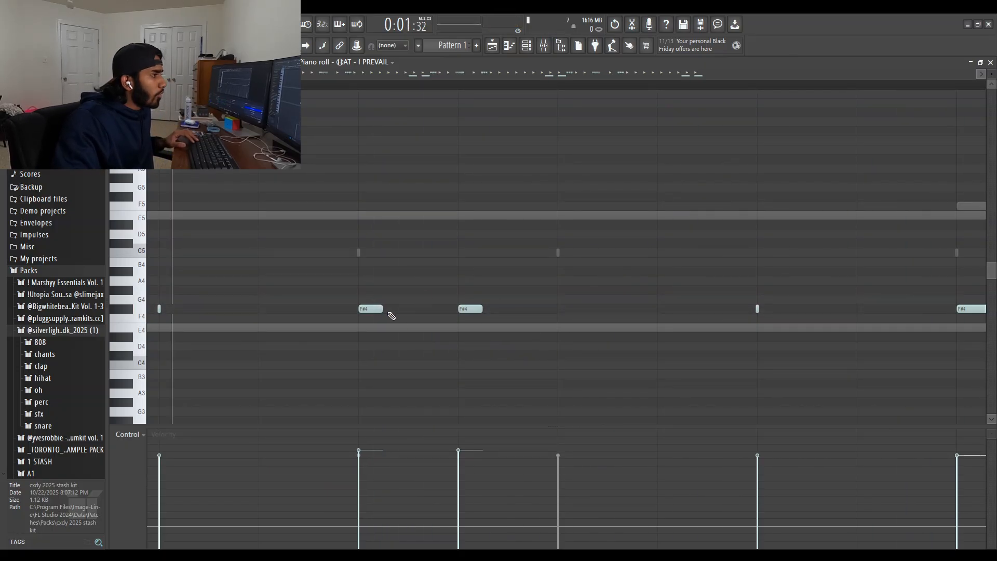
right_click(470, 307)
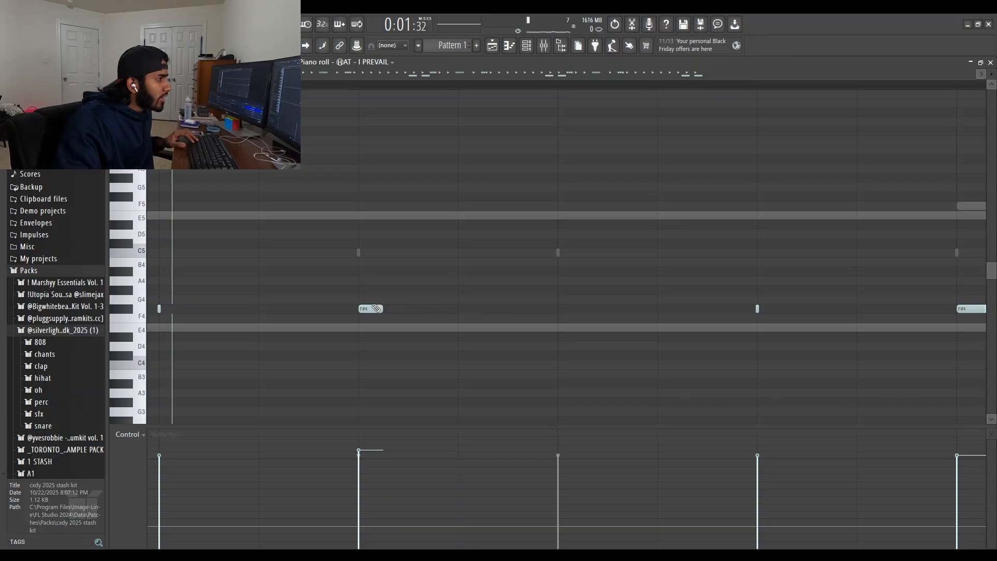
Step: Extend the remaining F#4 note to the next C5 ghost note and chop it into 16 equal notes
left_click_drag(380, 308, 537, 314)
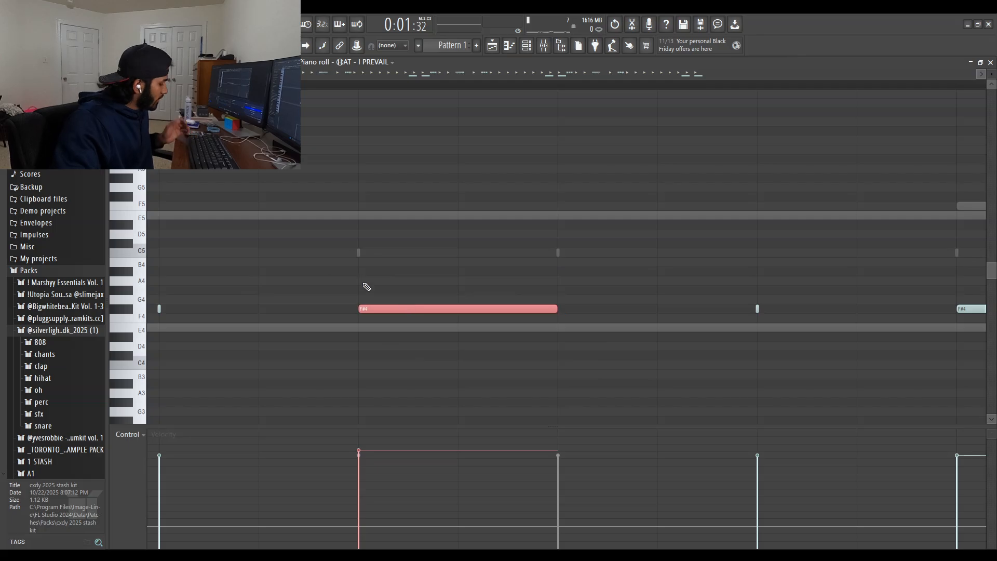
key("ctrl+u")
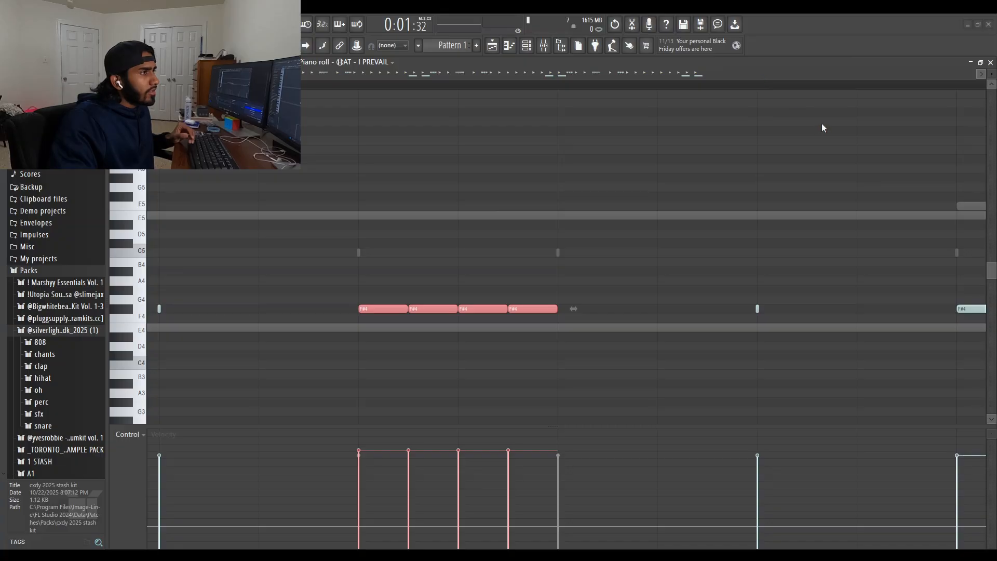
key("ctrl+u")
key("alt+u")
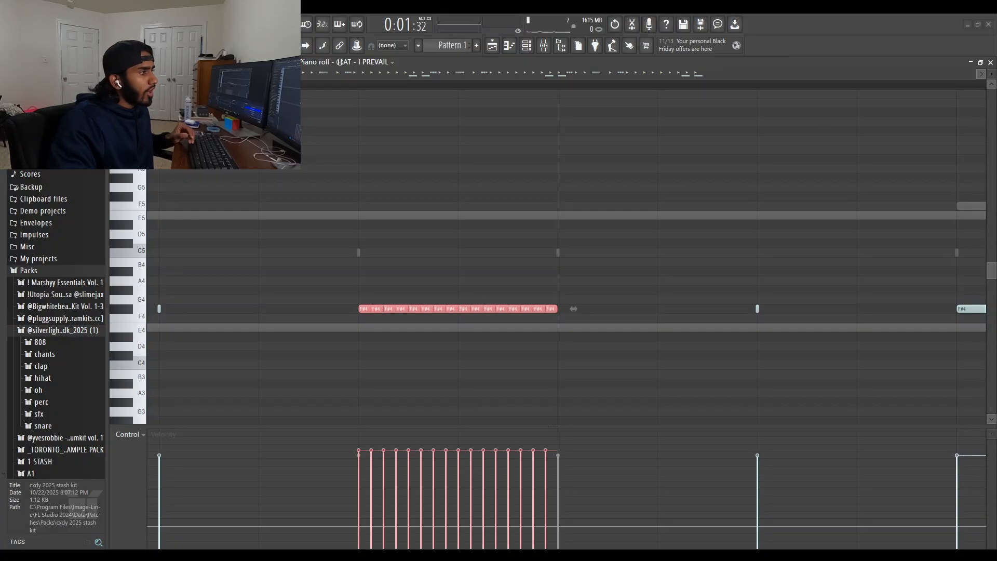
Step: Undo the chops back to one long F#4 note and redo them to 16 notes
key("ctrl+z")
key("ctrl+z")
key("ctrl+z")
key("ctrl+z")
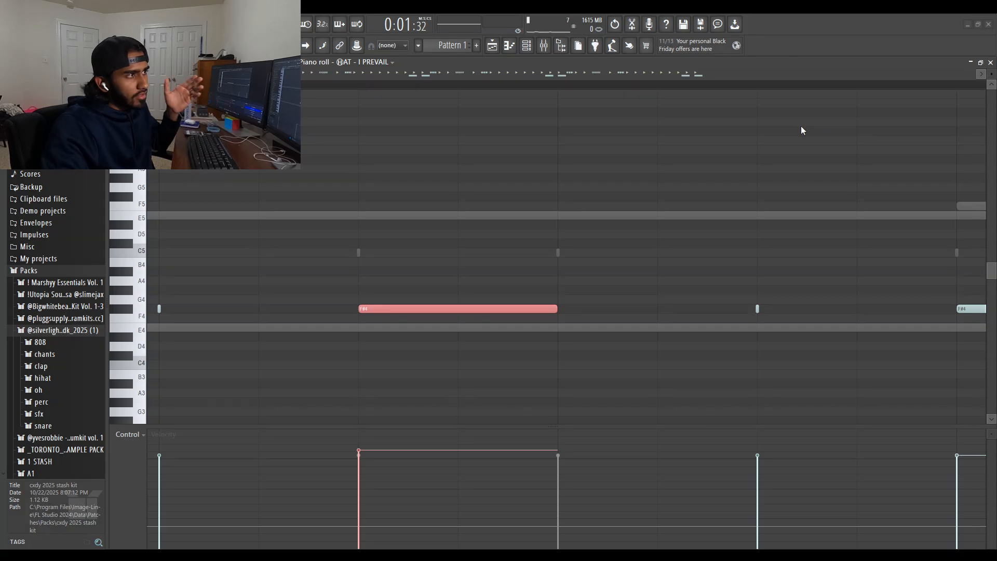
key("ctrl+shift+z")
key("ctrl+shift+z")
key("ctrl+shift+z")
key("ctrl+shift+z")
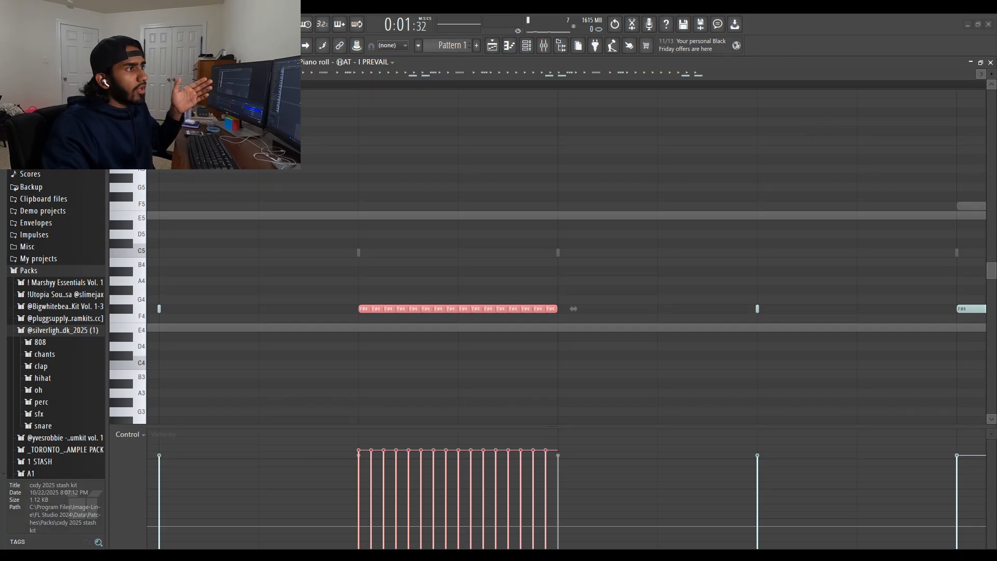
Step: Rechop the F#4 roll at different densities, settle on eight equal notes and deselect them
key("ctrl+z")
key("ctrl+z")
key("ctrl+shift+z")
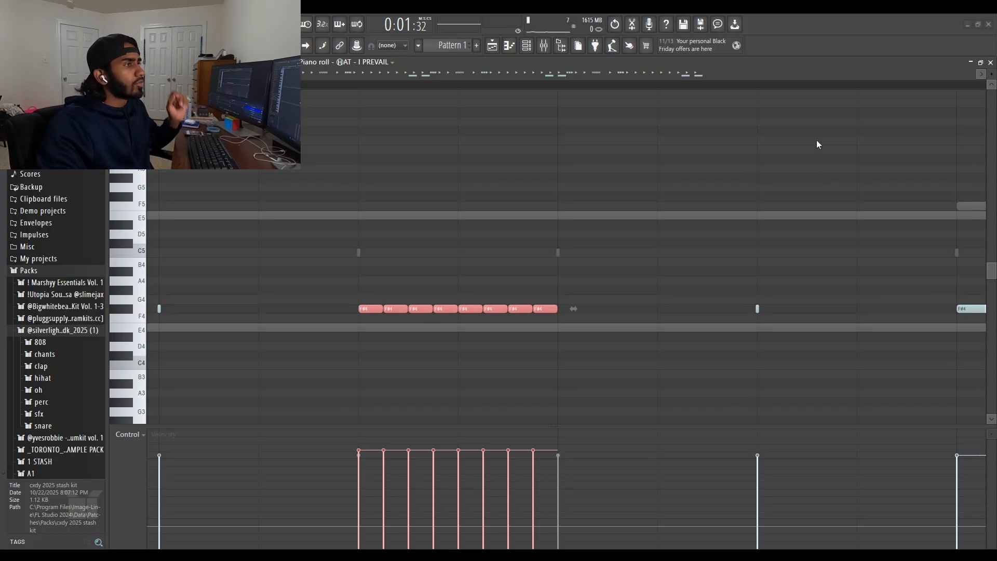
key("ctrl+g")
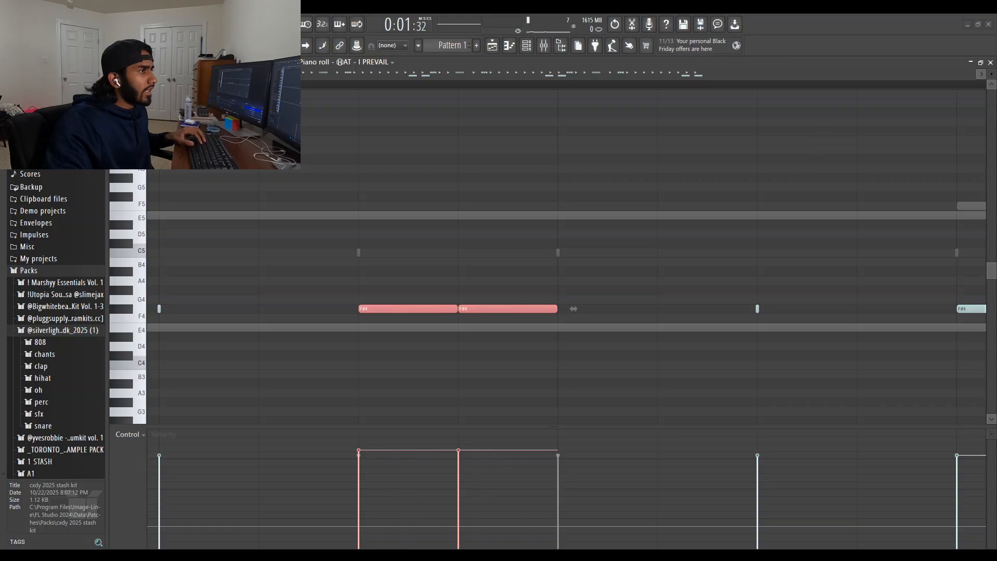
key("ctrl+u")
key("ctrl+u")
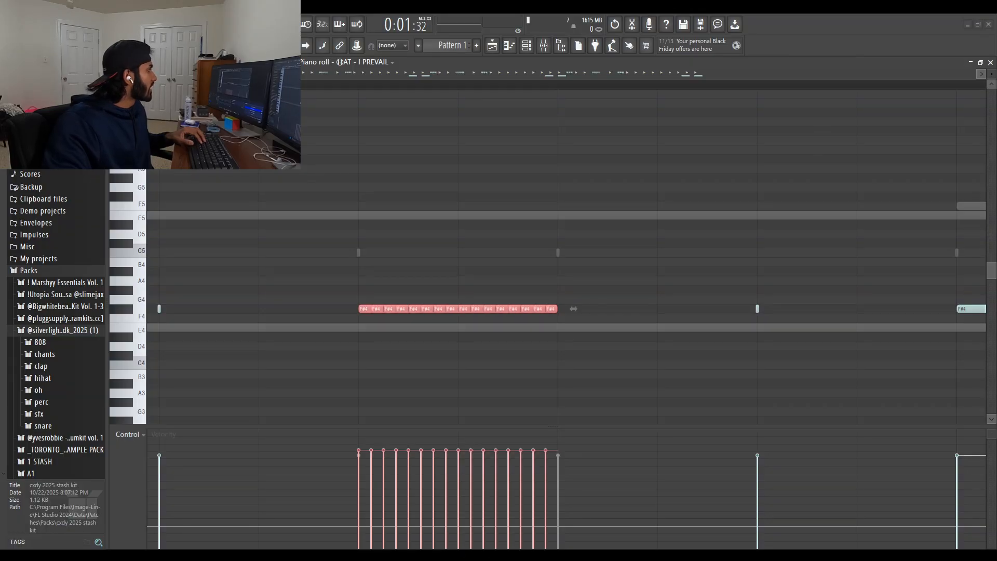
key("ctrl+z")
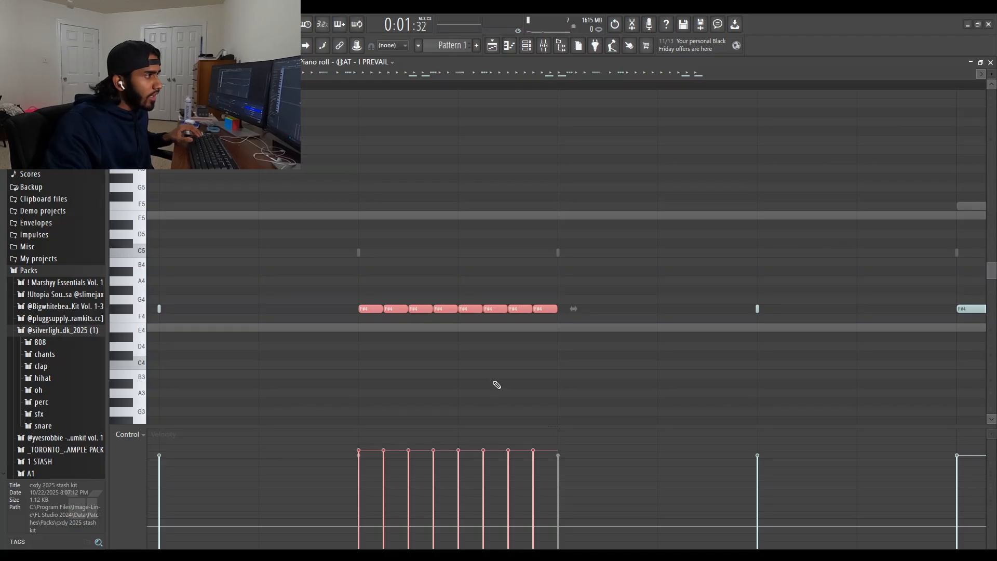
scroll(499, 363, "down", 3)
key("ctrl+d")
scroll(434, 320, "down", 2)
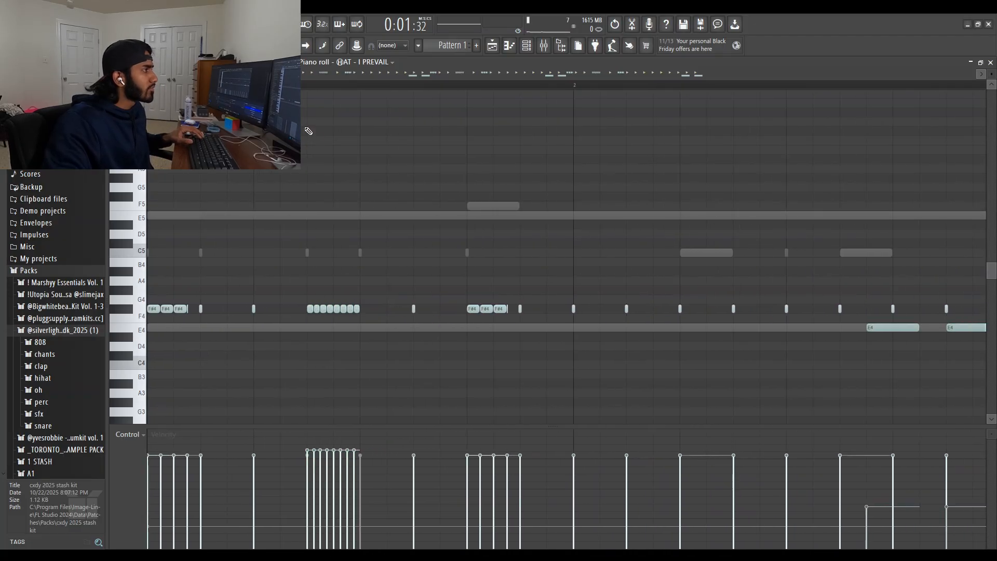
scroll(359, 208, "up", 1)
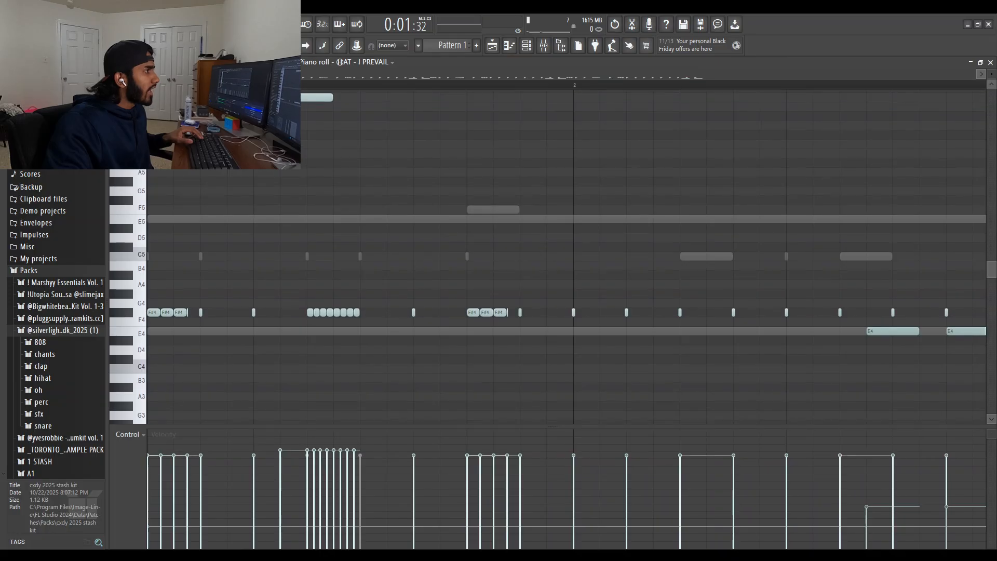
Step: Select the eight-note F#4 roll and draw a steep descending velocity ramp across it
key("space")
key("space")
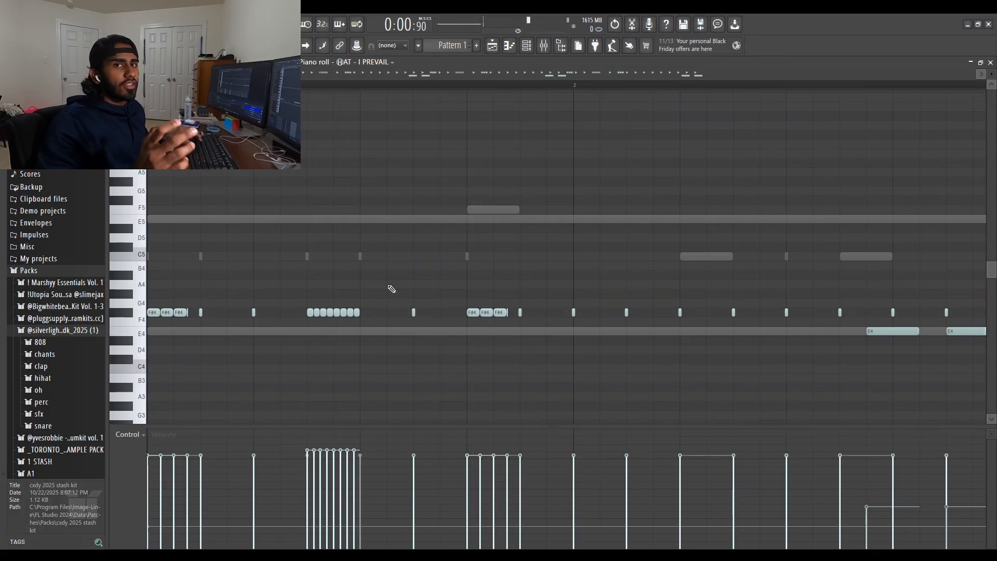
scroll(340, 328, "up", 3, "ctrl")
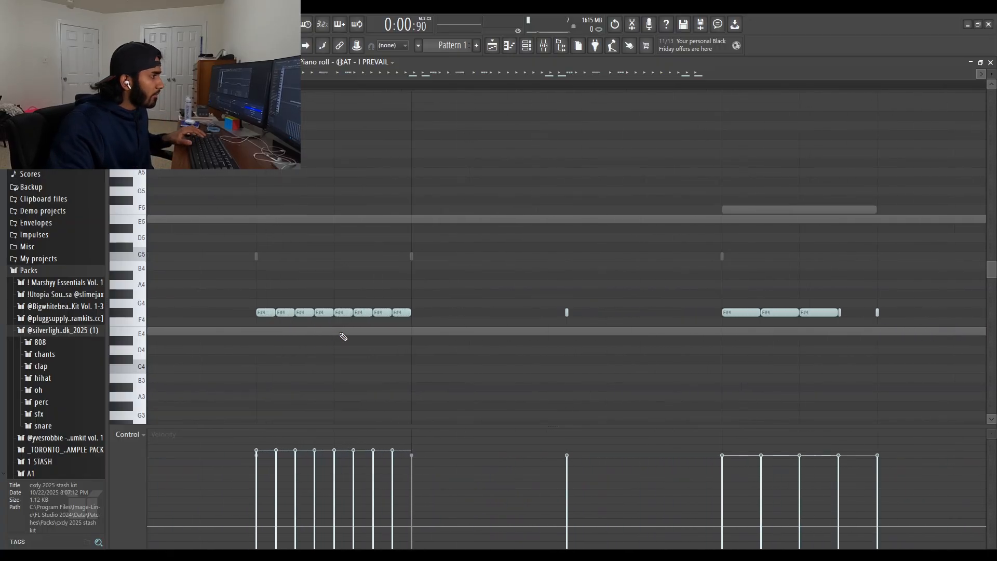
left_click_drag(229, 272, 429, 351)
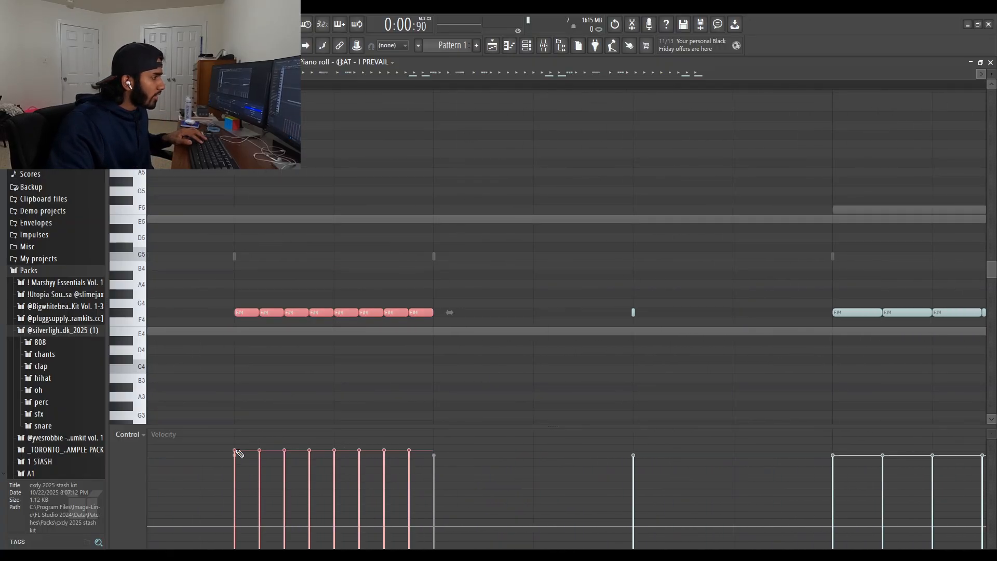
mouse_move(238, 453)
left_mouse_down()
mouse_move(318, 486)
mouse_move(444, 520)
left_mouse_up()
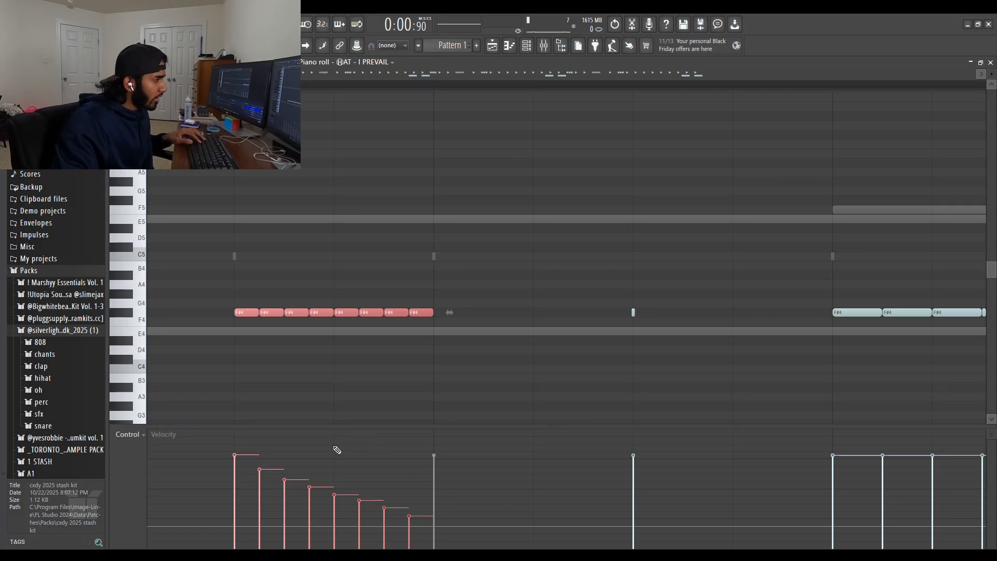
scroll(358, 323, "down", 3)
scroll(324, 340, "down", 2)
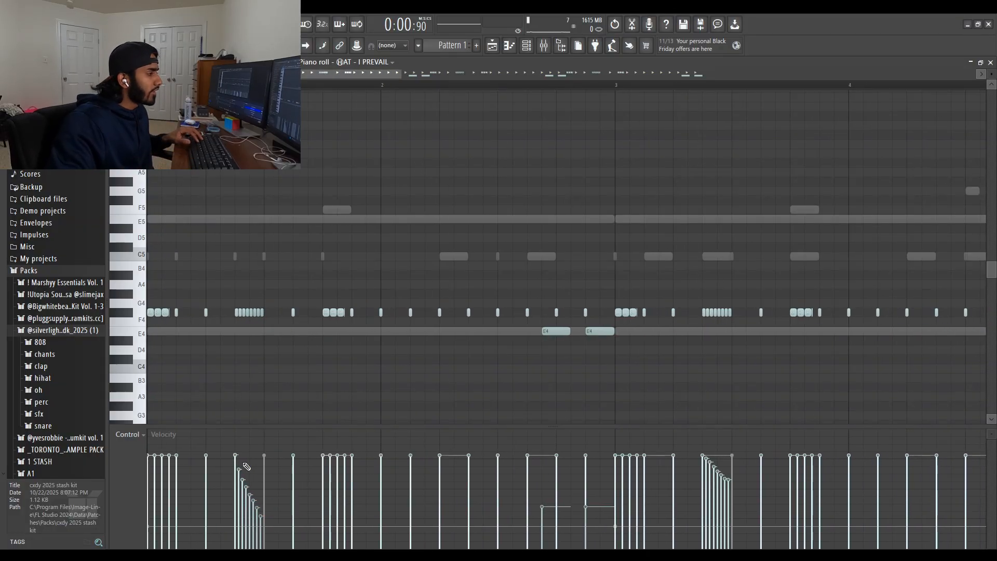
Step: Redraw the eight-note F#4 roll's velocities as a gentler descending ramp and play the pattern back
scroll(225, 403, "up", 3)
left_click_drag(251, 289, 356, 366)
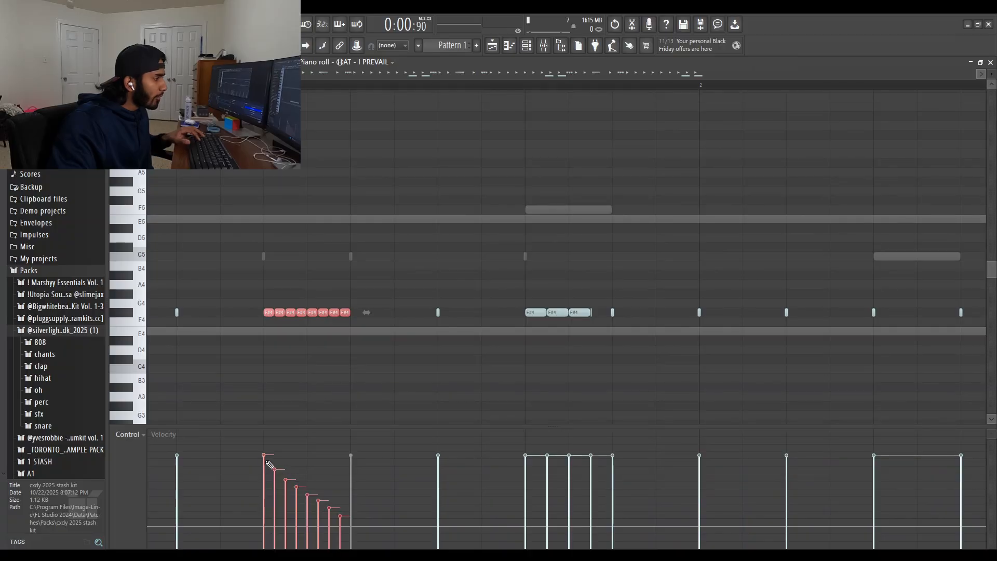
left_click_drag(263, 455, 345, 490)
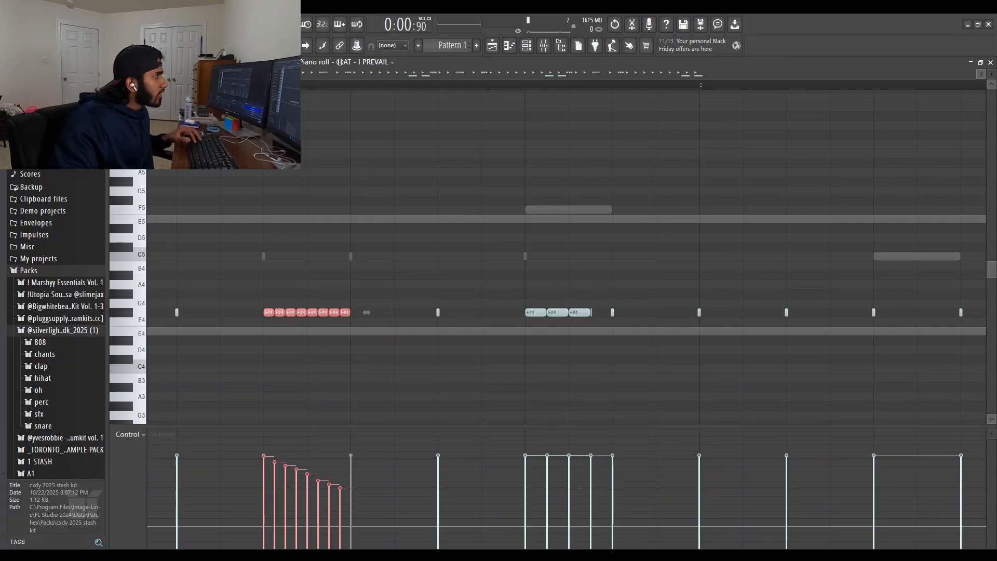
key("space")
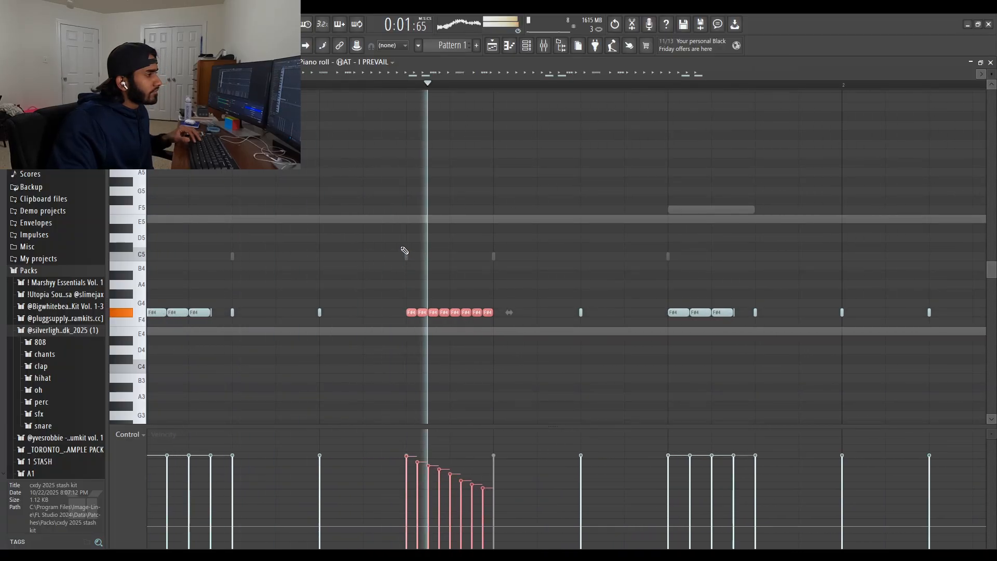
key("ctrl+d")
scroll(400, 288, "down", 3)
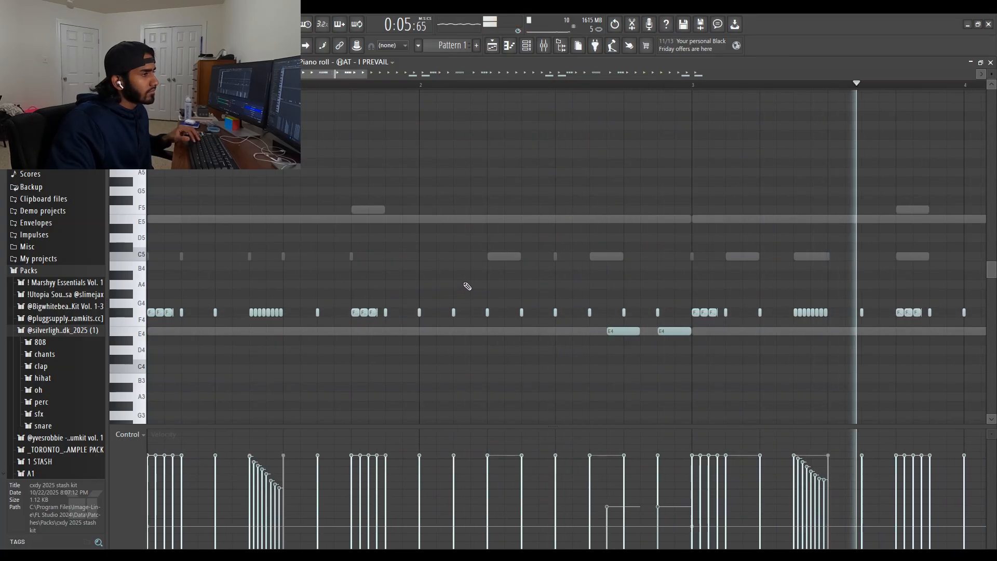
scroll(451, 291, "down", 3)
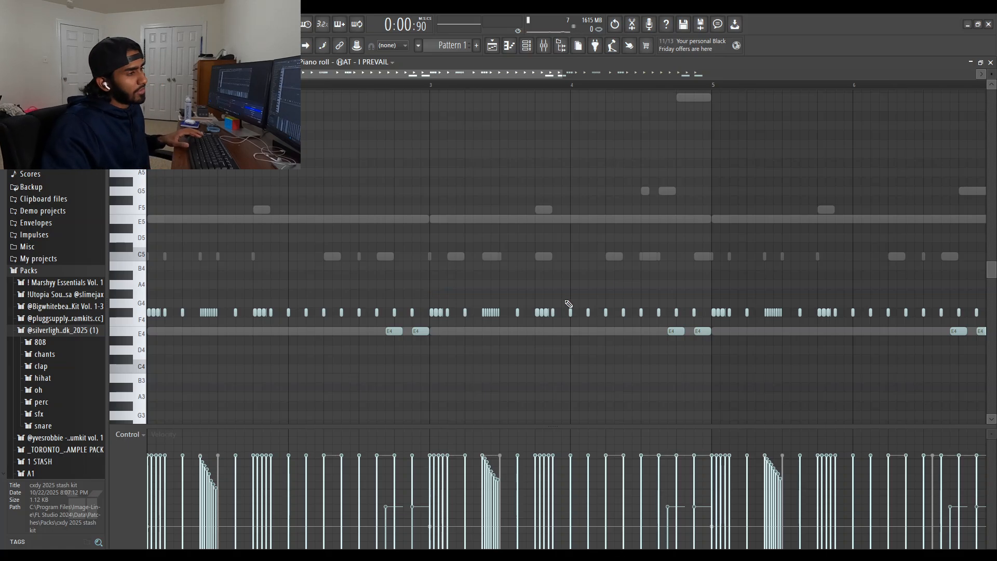
Step: Examine the hi-hat layout across the whole pattern and the two long E4 notes just before bar 3
scroll(528, 304, "up", 3)
scroll(290, 200, "down", 5)
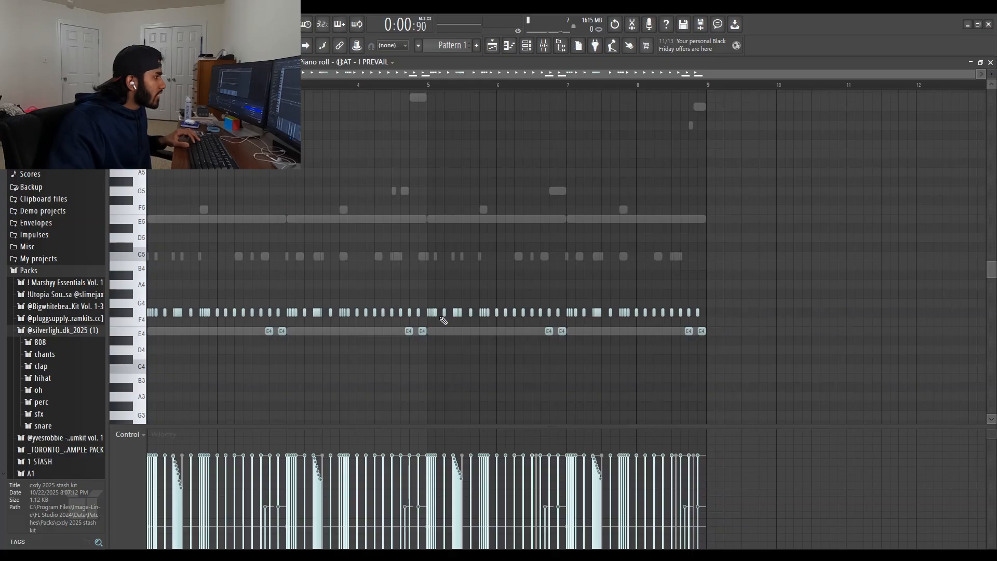
scroll(272, 338, "up", 4)
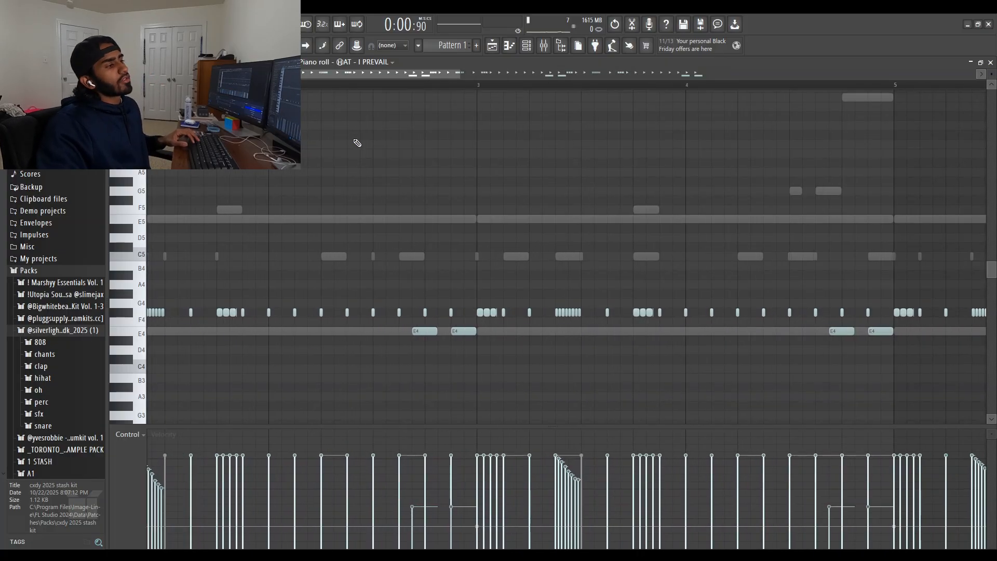
scroll(405, 366, "up", 3)
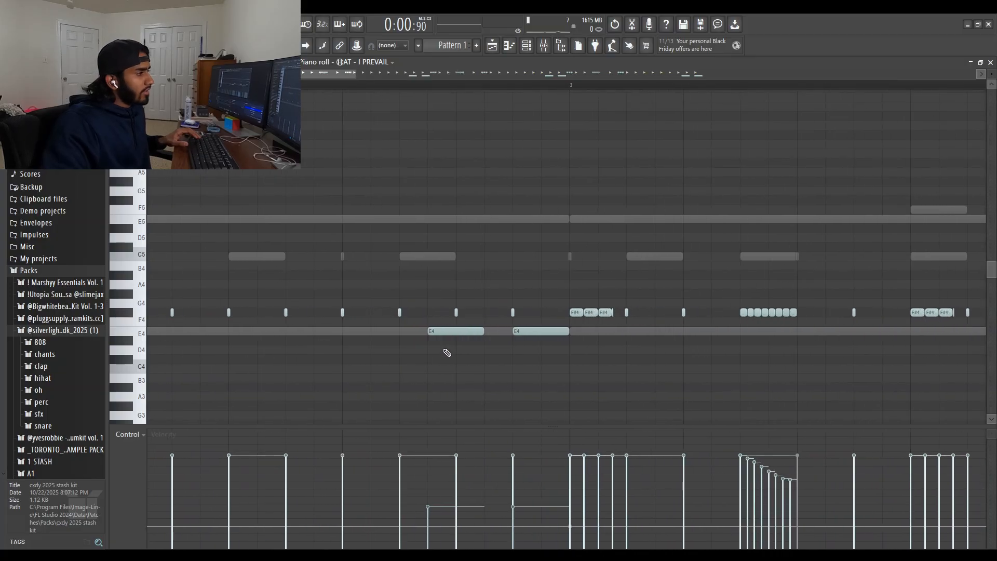
left_click_drag(430, 318, 635, 357, "ctrl")
key("ctrl+d")
scroll(525, 355, "up", 3)
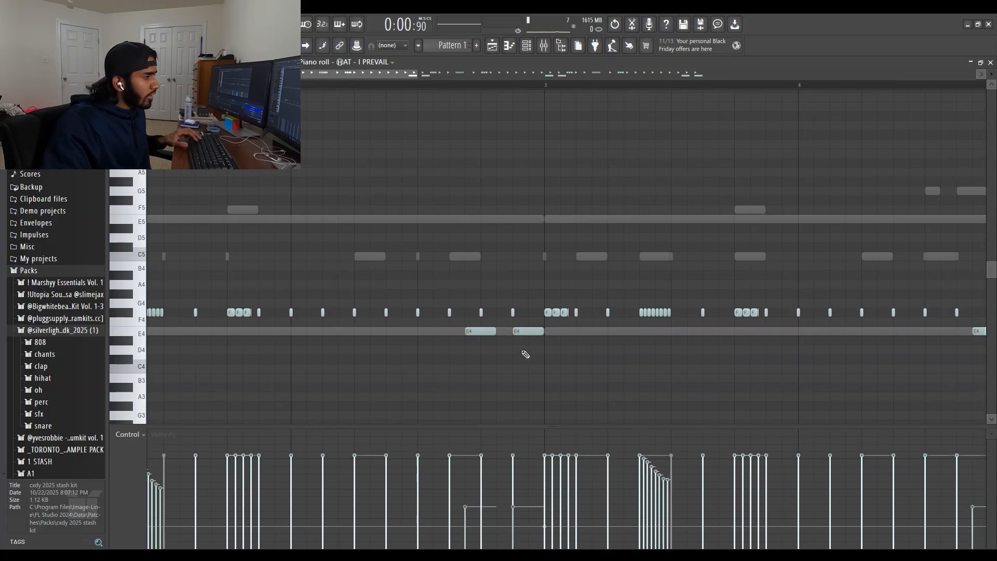
left_click(305, 286)
left_click_drag(303, 289, 568, 356)
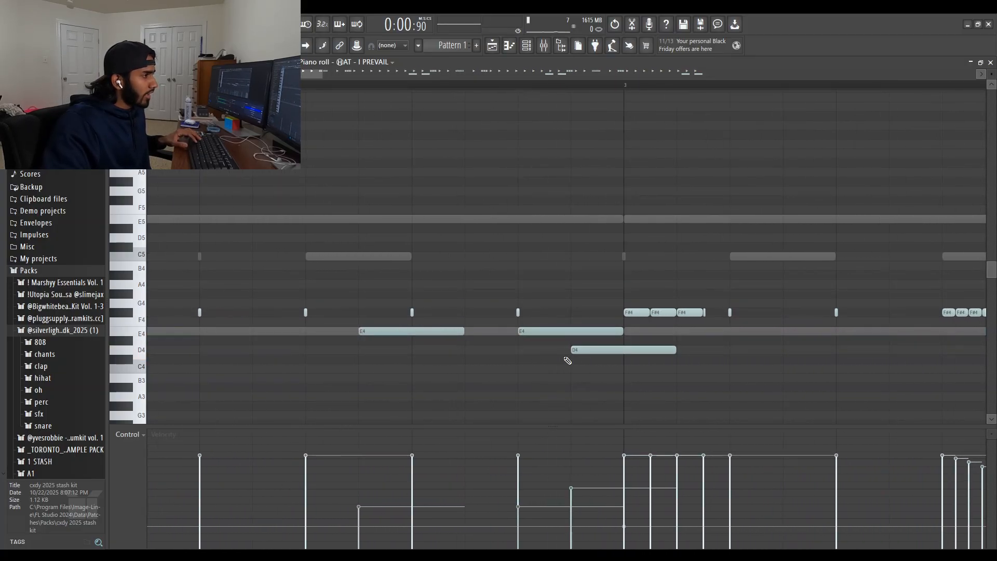
right_click(571, 352)
left_click_drag(293, 270, 550, 373, "ctrl")
right_click(554, 373)
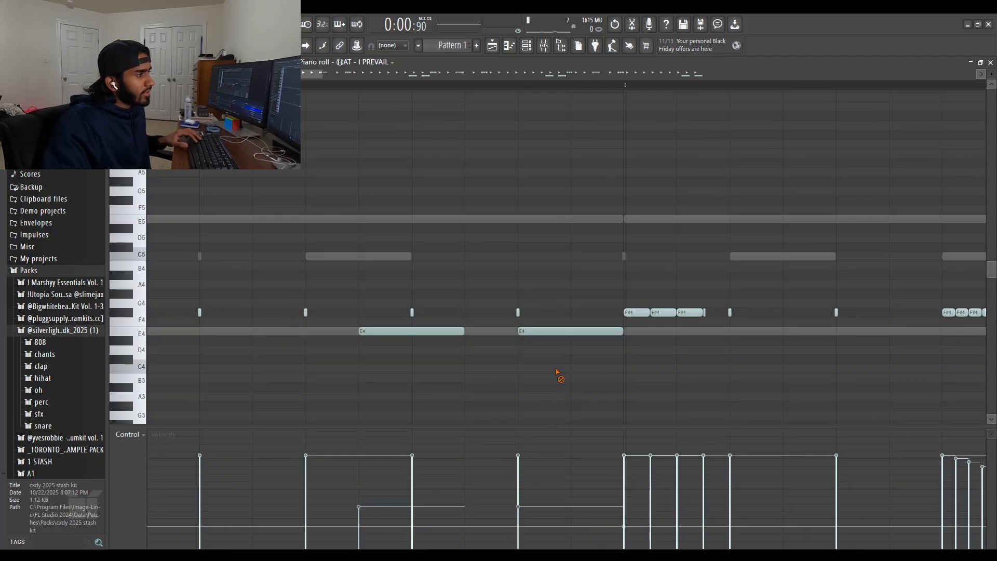
Step: Examine the pitch and velocity of the two long E4 notes before bar 3 against the surrounding hi-hats
scroll(290, 366, "down", 4)
scroll(288, 358, "up", 3)
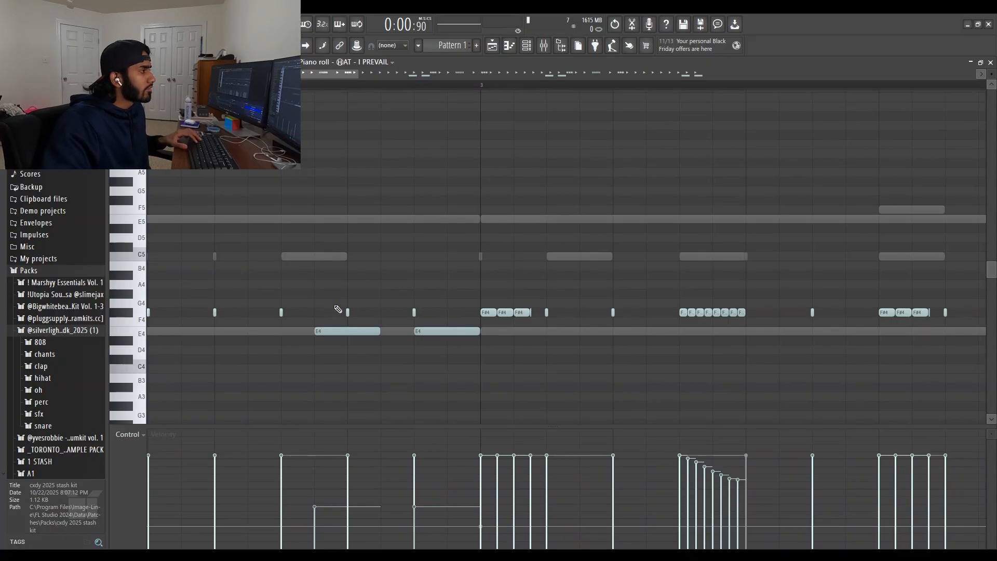
scroll(329, 362, "up", 2)
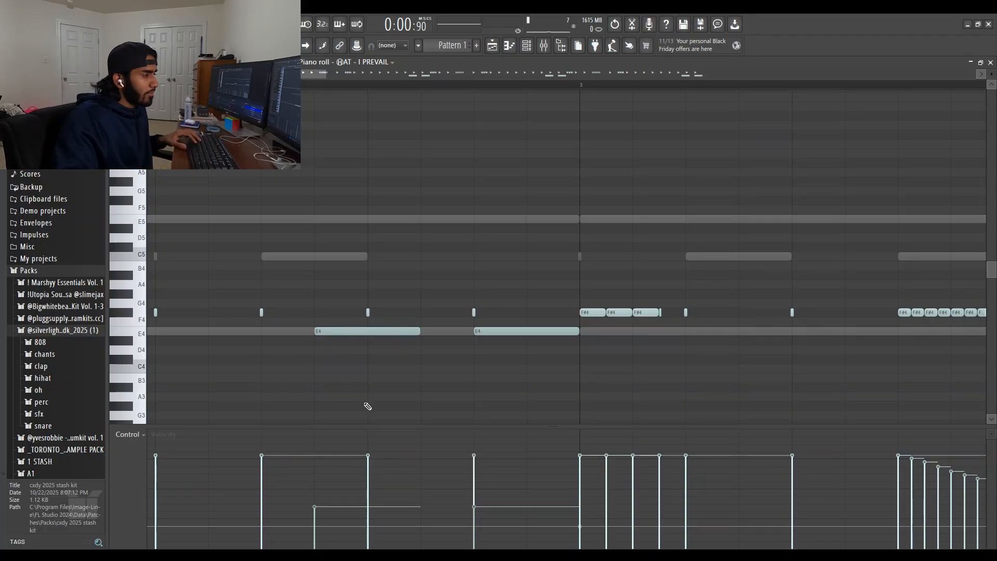
left_click(336, 330, "ctrl")
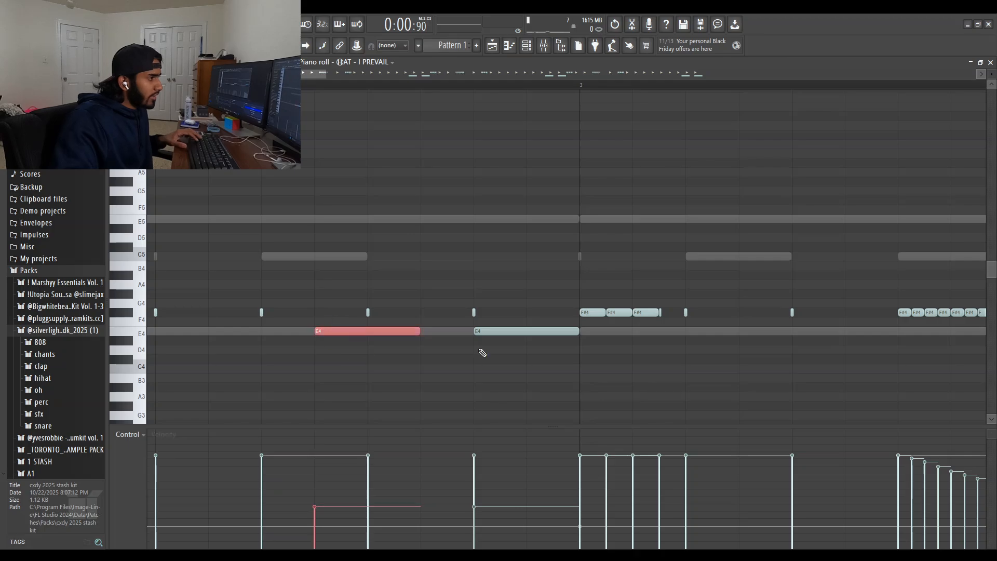
left_click(521, 331, "ctrl")
left_click_drag(539, 353, 373, 329)
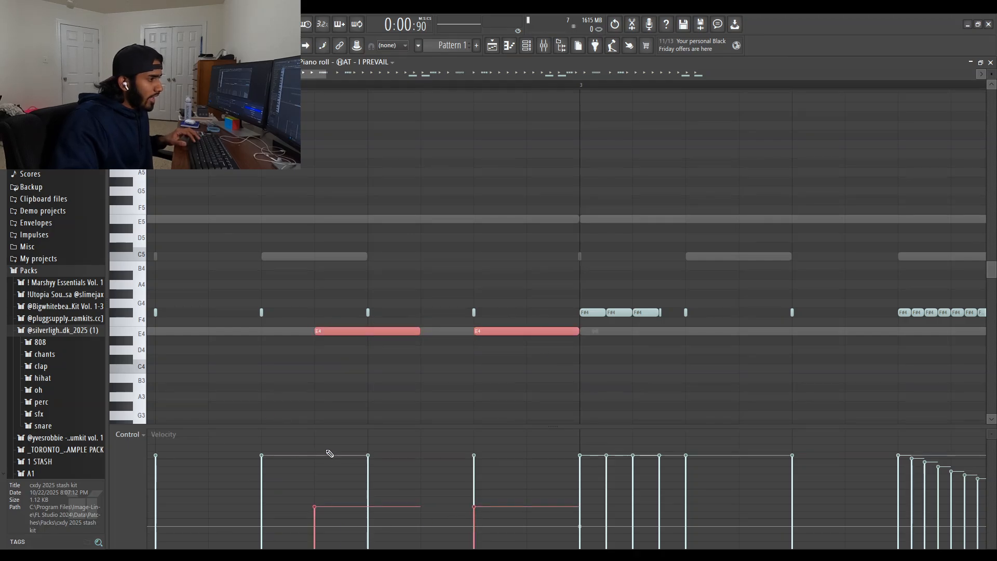
left_click(553, 296, "ctrl")
scroll(554, 296, "down", 3)
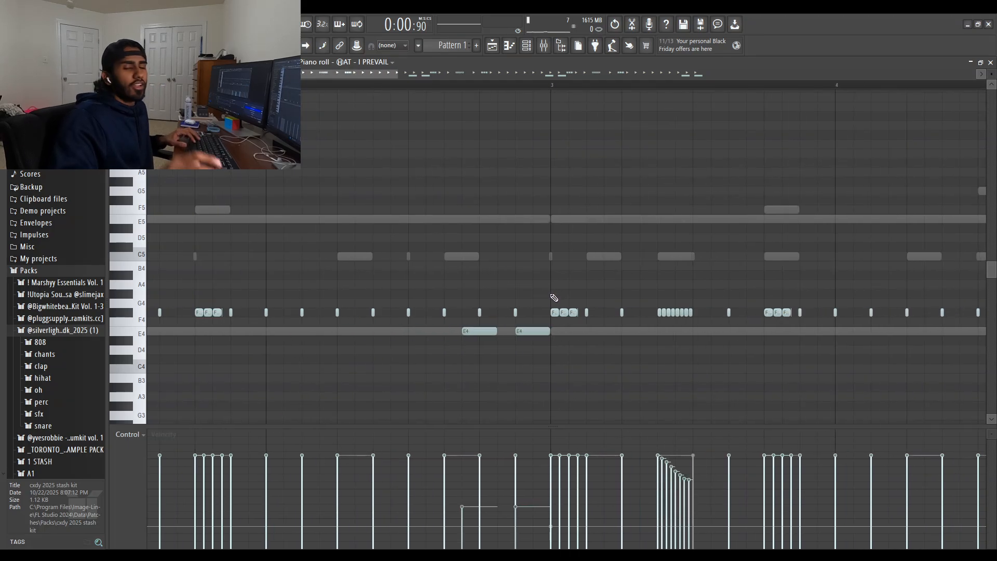
scroll(544, 300, "down", 3)
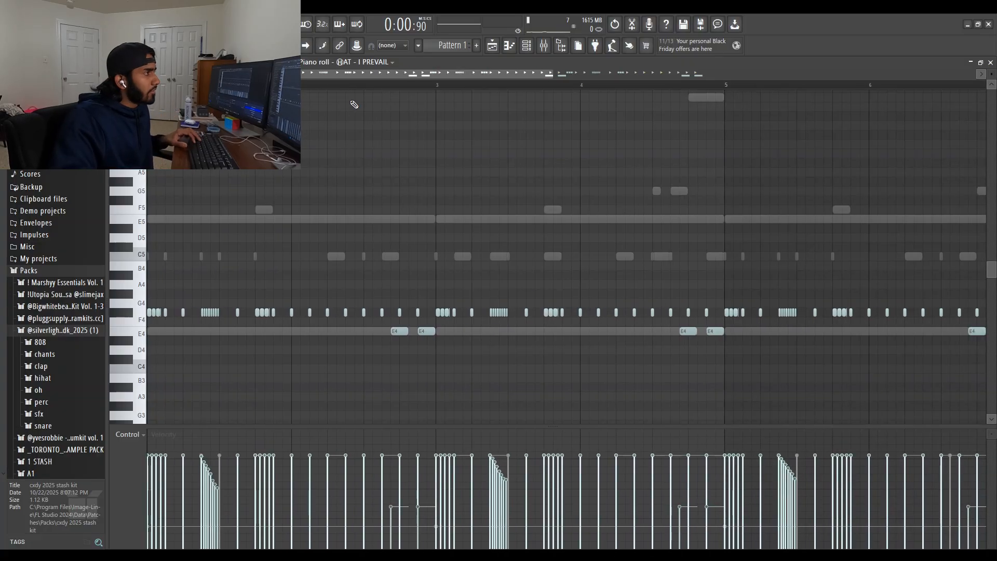
Step: Transpose the two long E4 notes before bar 3 up two semitones to F#4
scroll(385, 394, "up", 7)
left_click_drag(427, 326, 608, 360)
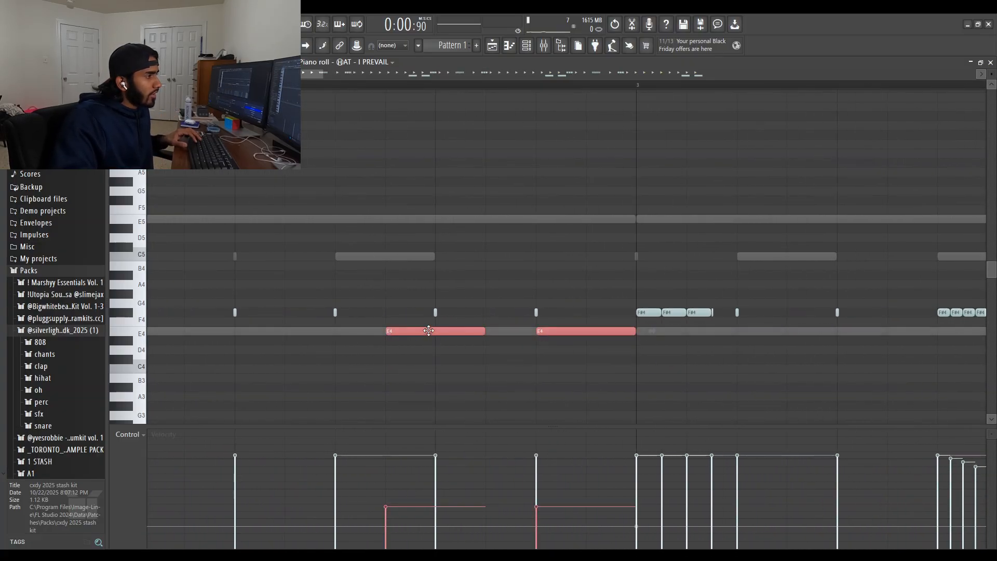
key("Up")
key("Up")
left_click(527, 328)
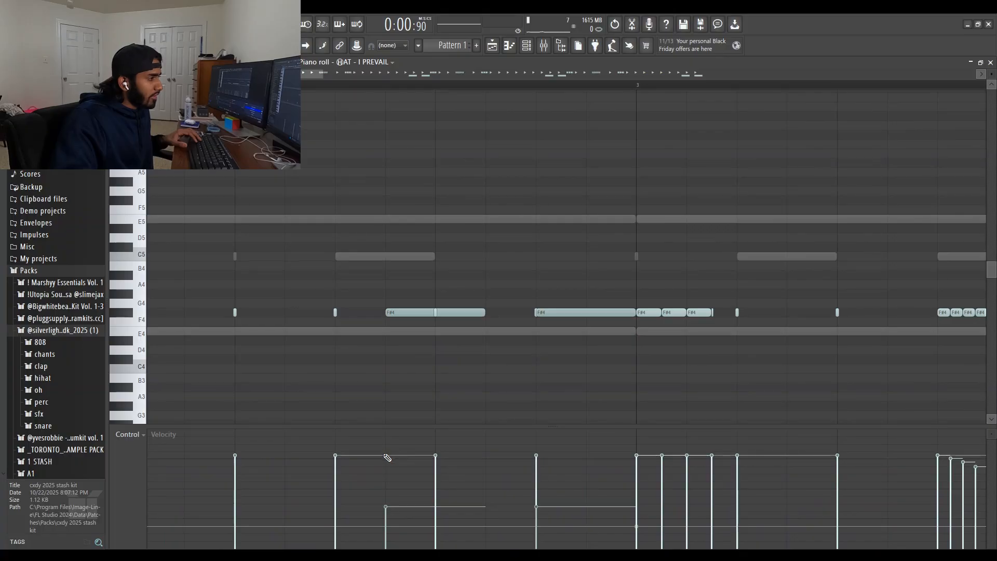
Step: Raise the velocities of the two long F#4 notes to the level of the neighbouring hi-hats and play them back
left_click_drag(348, 281, 662, 320)
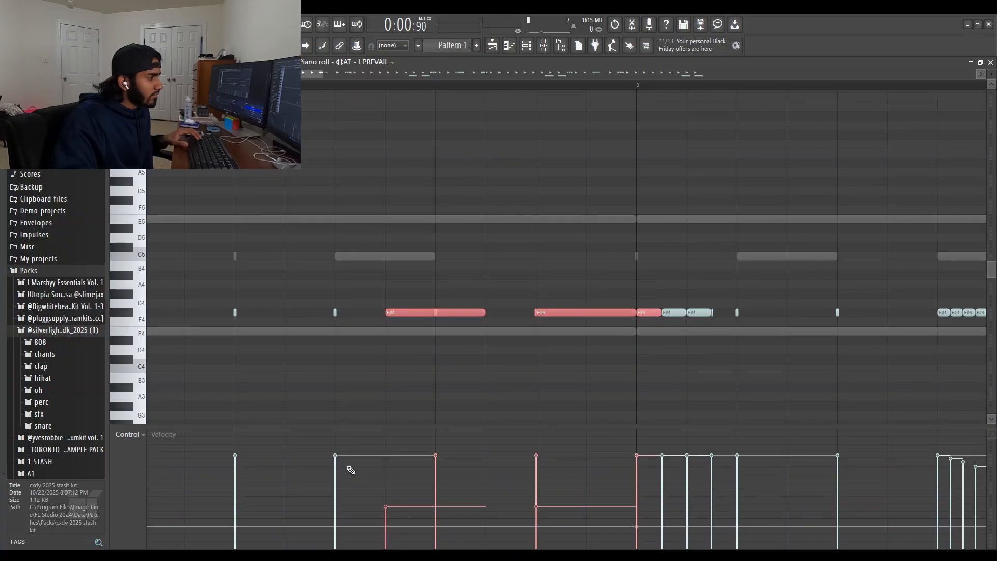
left_click_drag(334, 456, 649, 457)
left_click(485, 337, "ctrl")
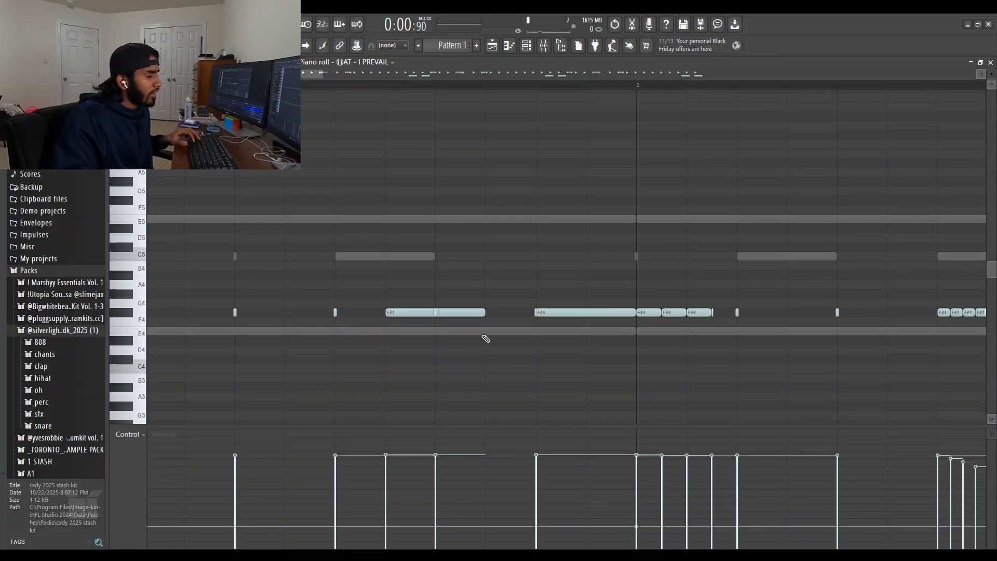
scroll(467, 336, "down", 4)
key("space")
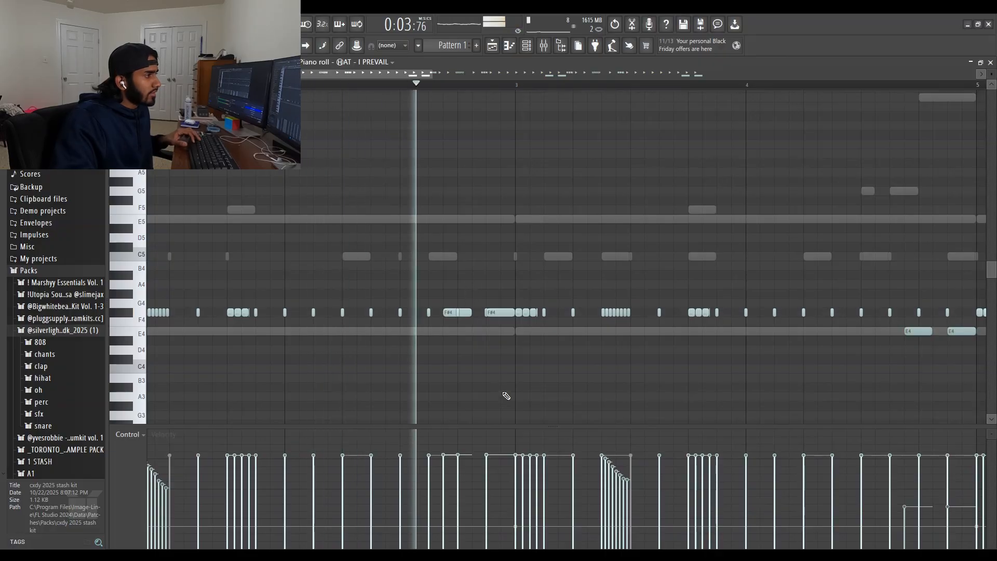
key("space")
Step: Select only the two long F#4 notes before bar 3, move them back down to E4 and deselect them
scroll(489, 334, "up", 5)
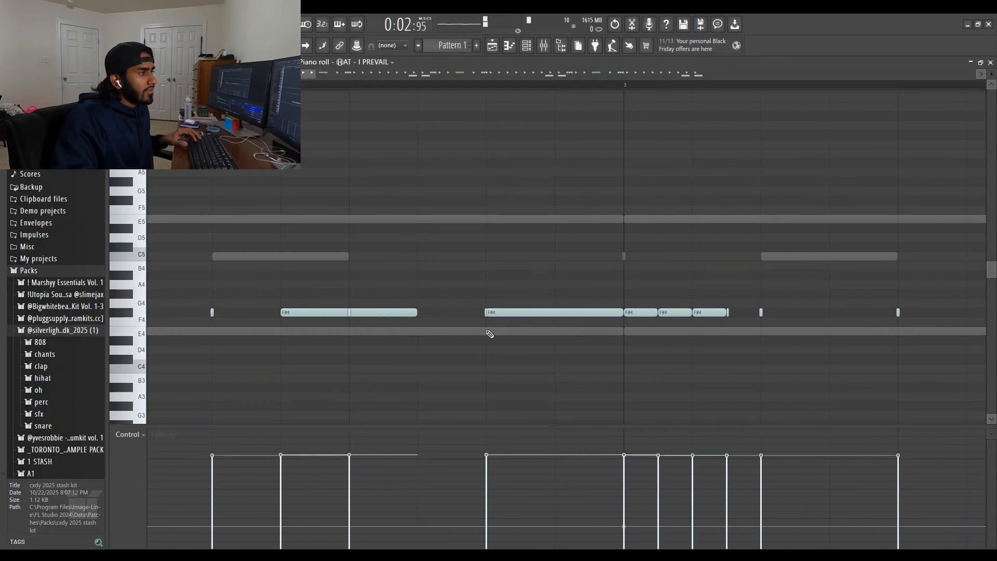
left_click_drag(374, 282, 448, 346, "ctrl")
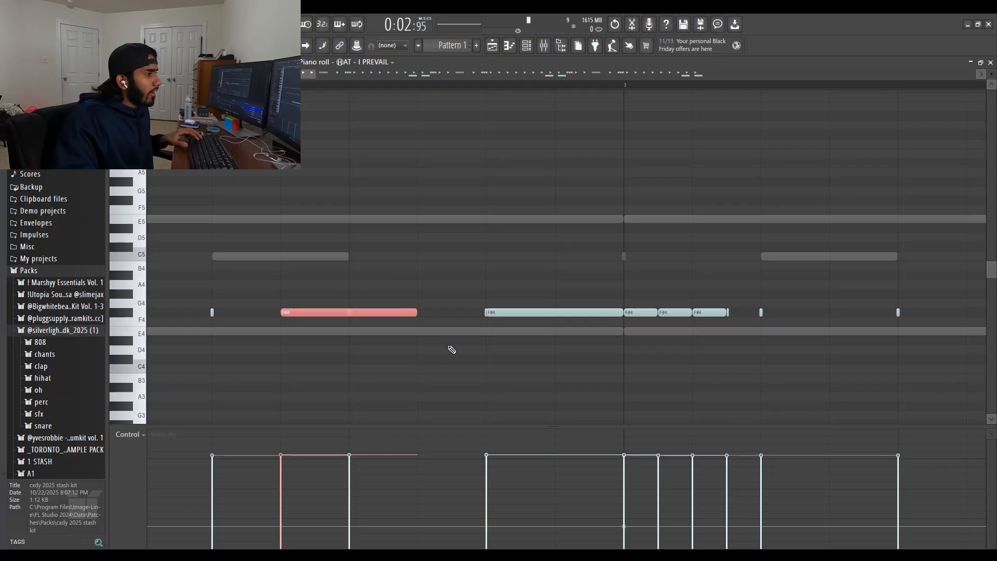
left_click_drag(526, 275, 533, 346, "ctrl")
left_click_drag(390, 289, 434, 338, "ctrl+shift")
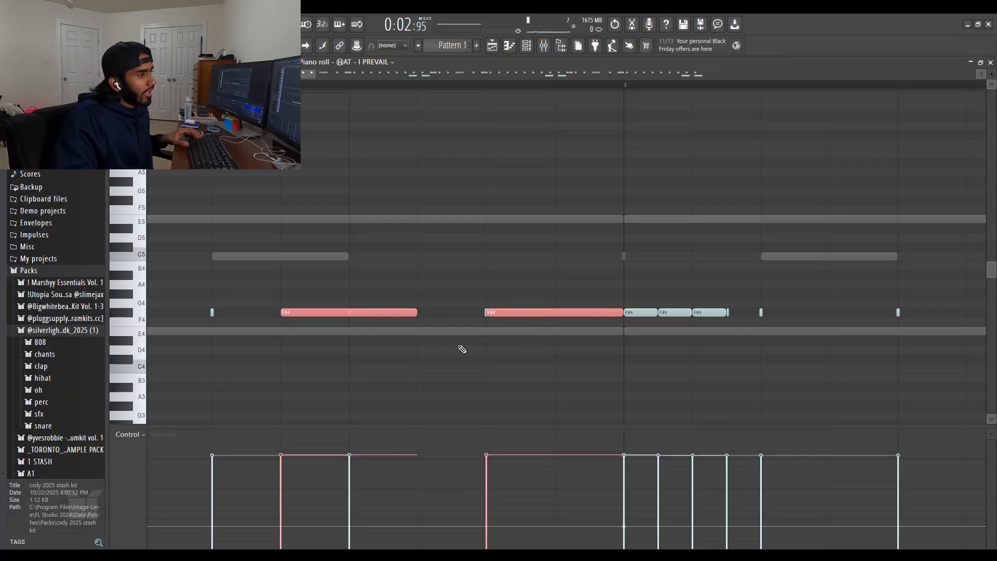
left_click_drag(530, 313, 529, 340)
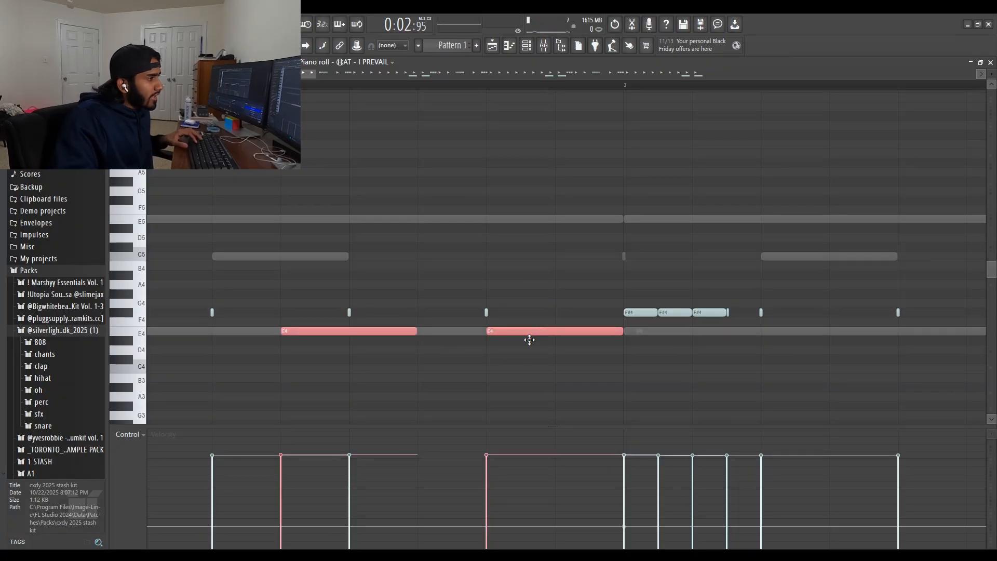
key("ctrl+d")
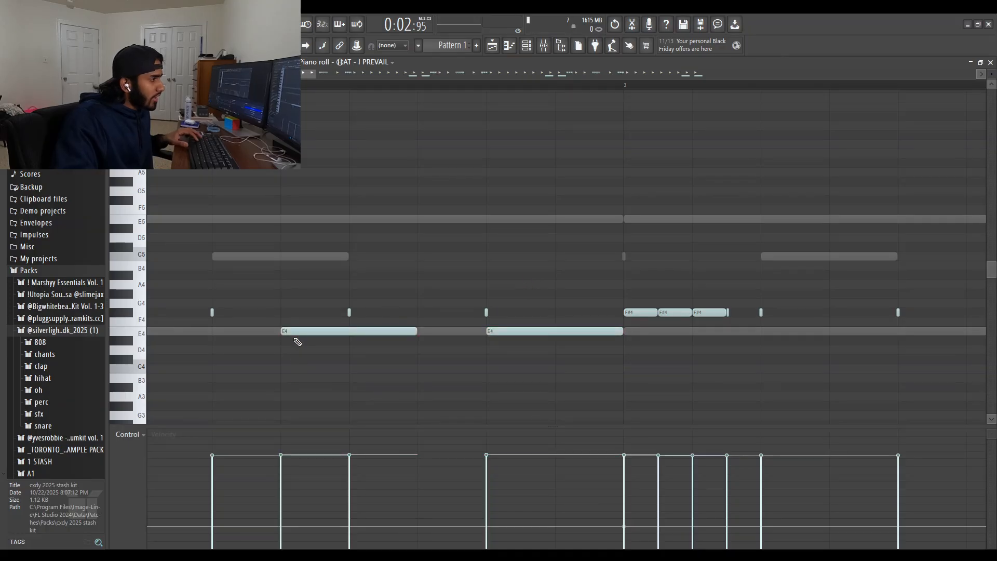
Step: Lower the velocities of the two long E4 notes before bar 3 below the surrounding hi-hats and deselect them
left_click_drag(295, 340, 550, 320, "ctrl")
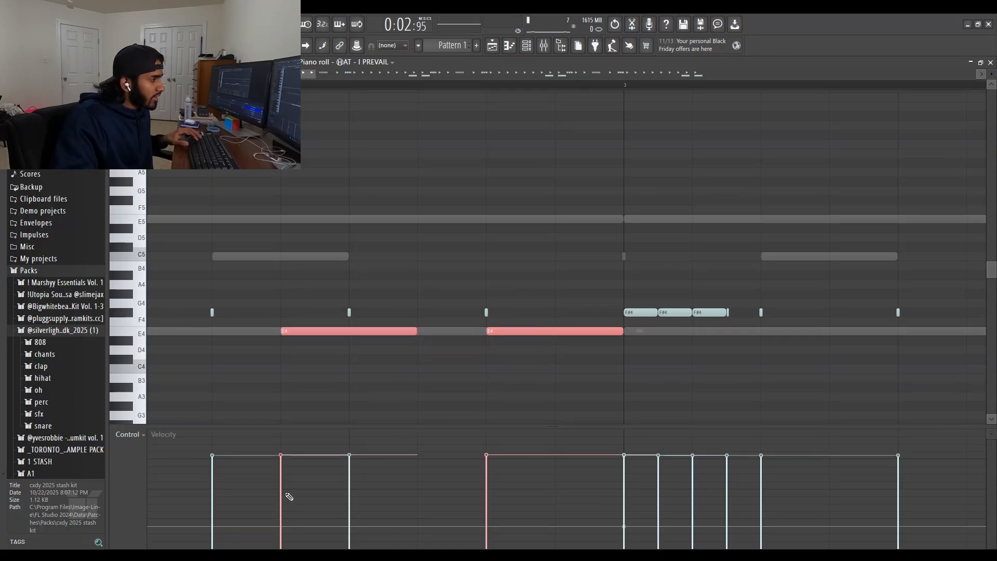
left_click_drag(283, 489, 490, 488)
key("ctrl+d")
Step: Play back the hi-hat pattern from before bar 3 and review its full length
scroll(443, 383, "down", 3)
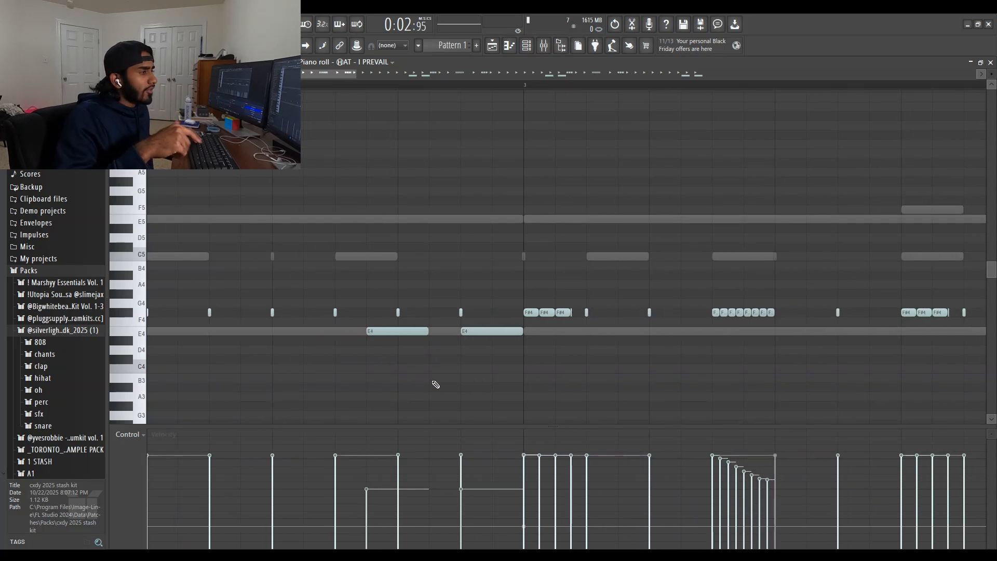
scroll(392, 307, "down", 3)
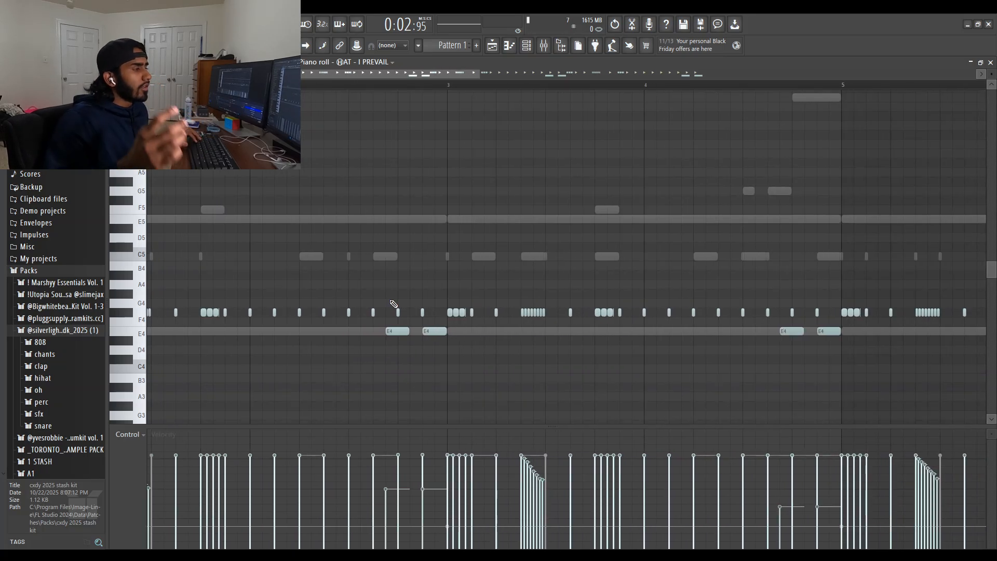
key("space")
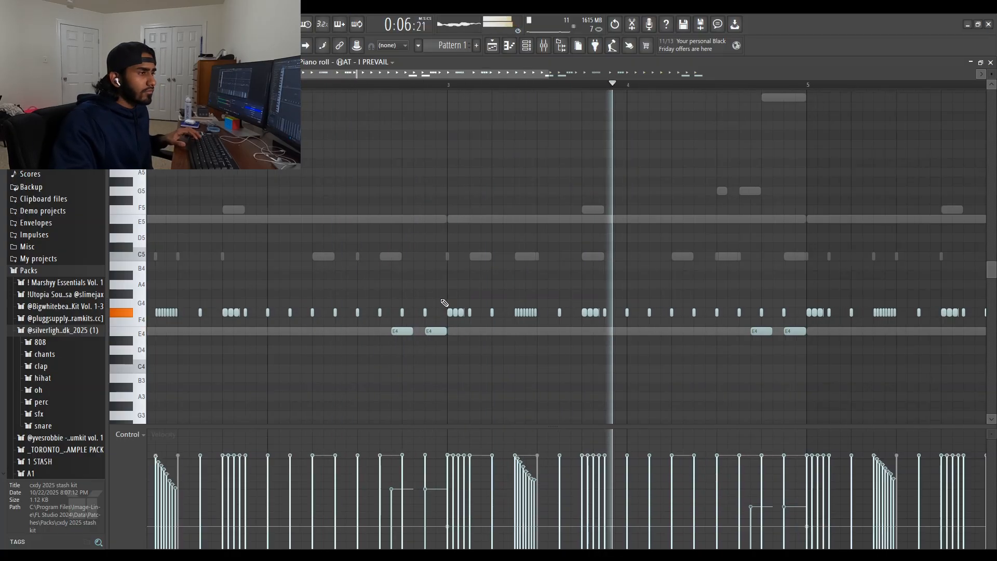
scroll(440, 309, "down", 3)
scroll(439, 311, "down", 2)
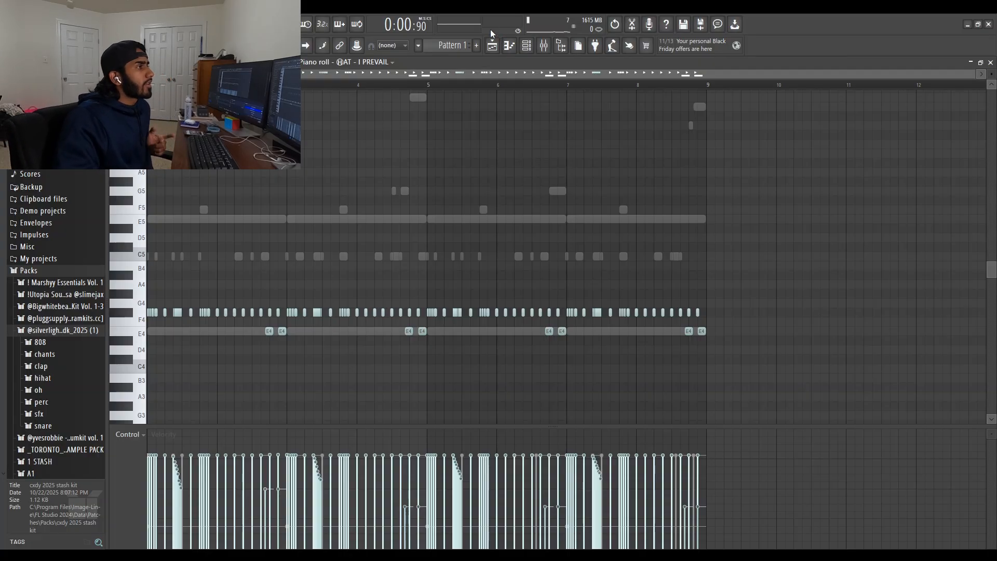
Step: Show the Channel rack overview of Pattern 1, then switch to the Playlist with the Pattern 1 clip
left_click(525, 45)
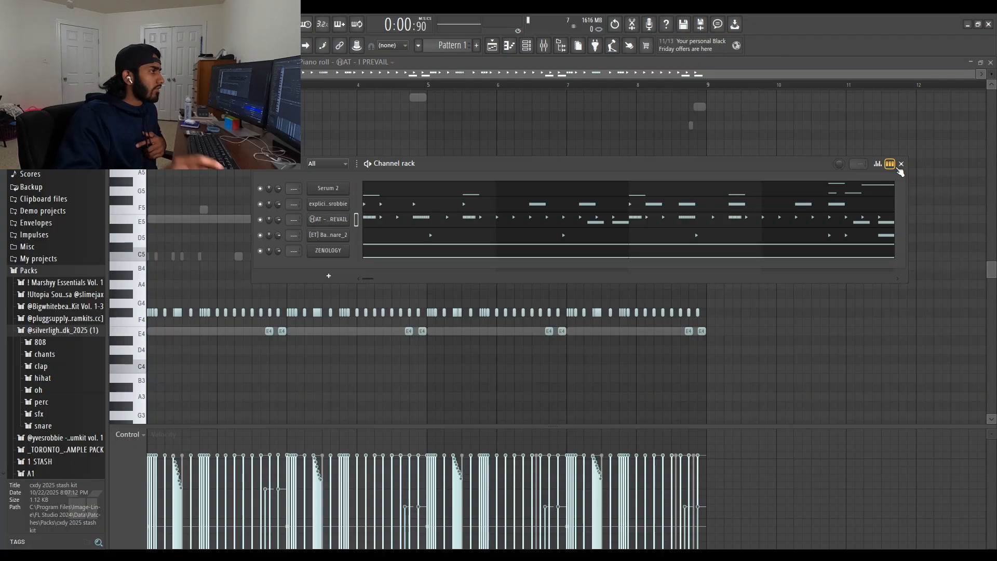
left_click(492, 45)
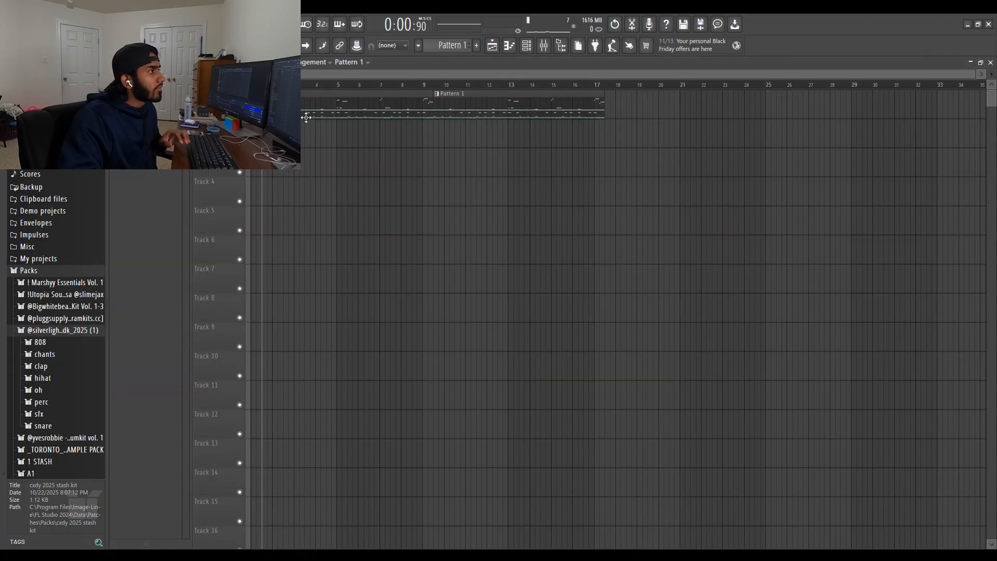
left_click_drag(329, 95, 340, 95)
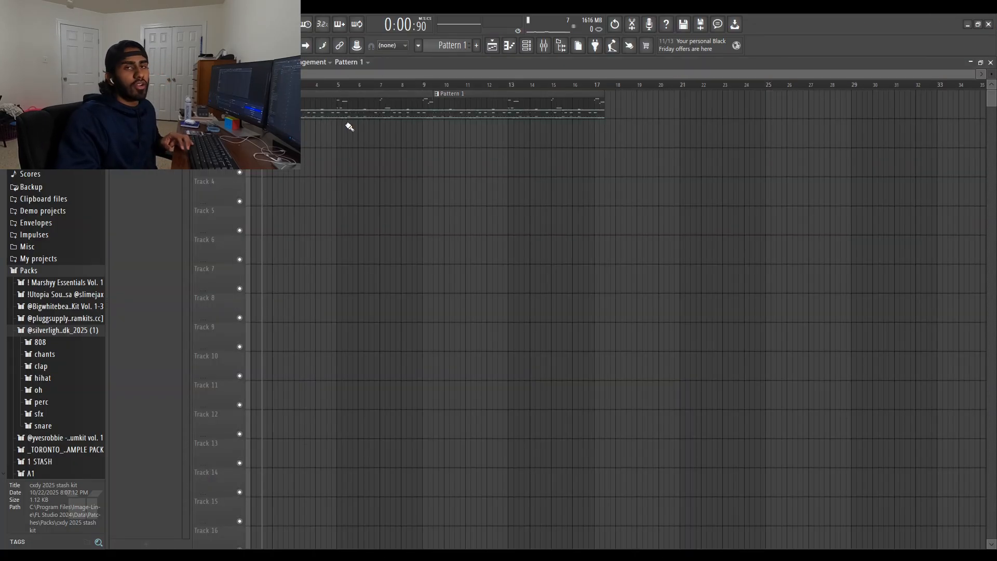